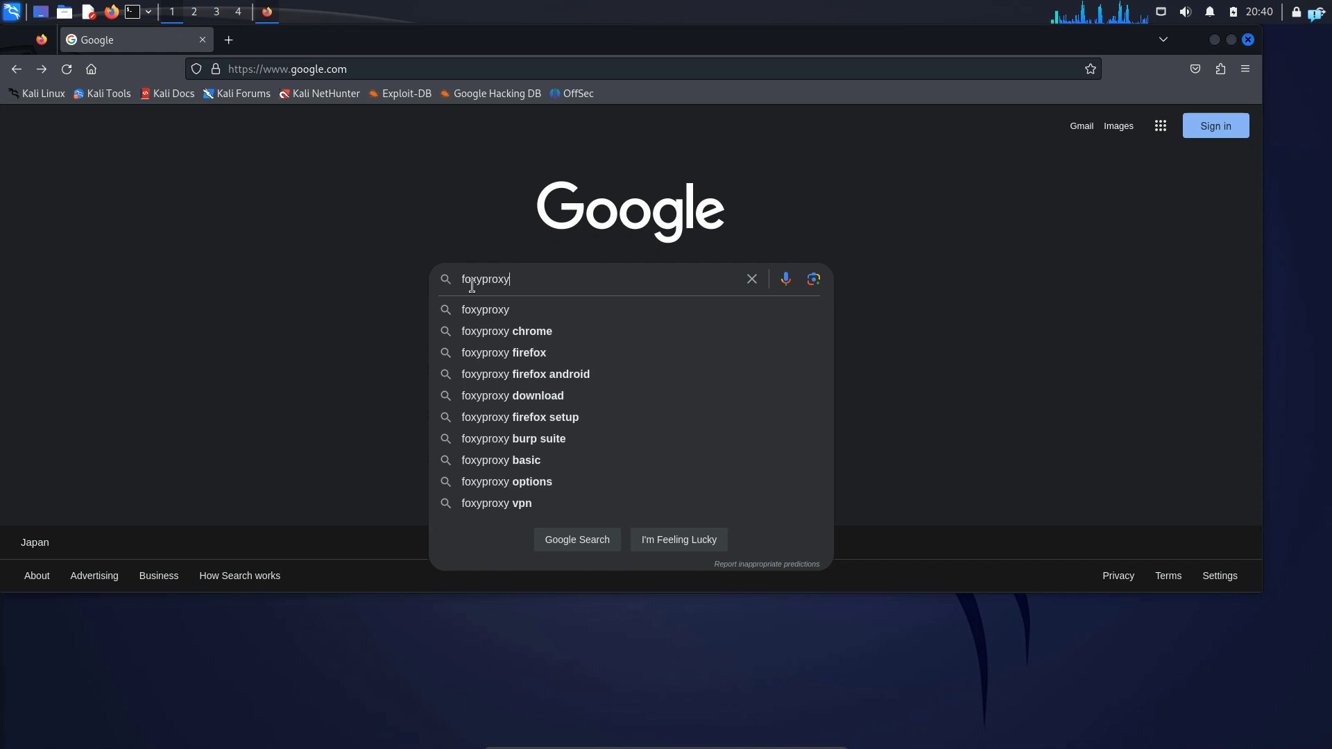
Search Google for foxyproxy firefox and install the FoxyProxy Standard extension, allowing it to run in private windows
{"action": "key", "text": "Return"}
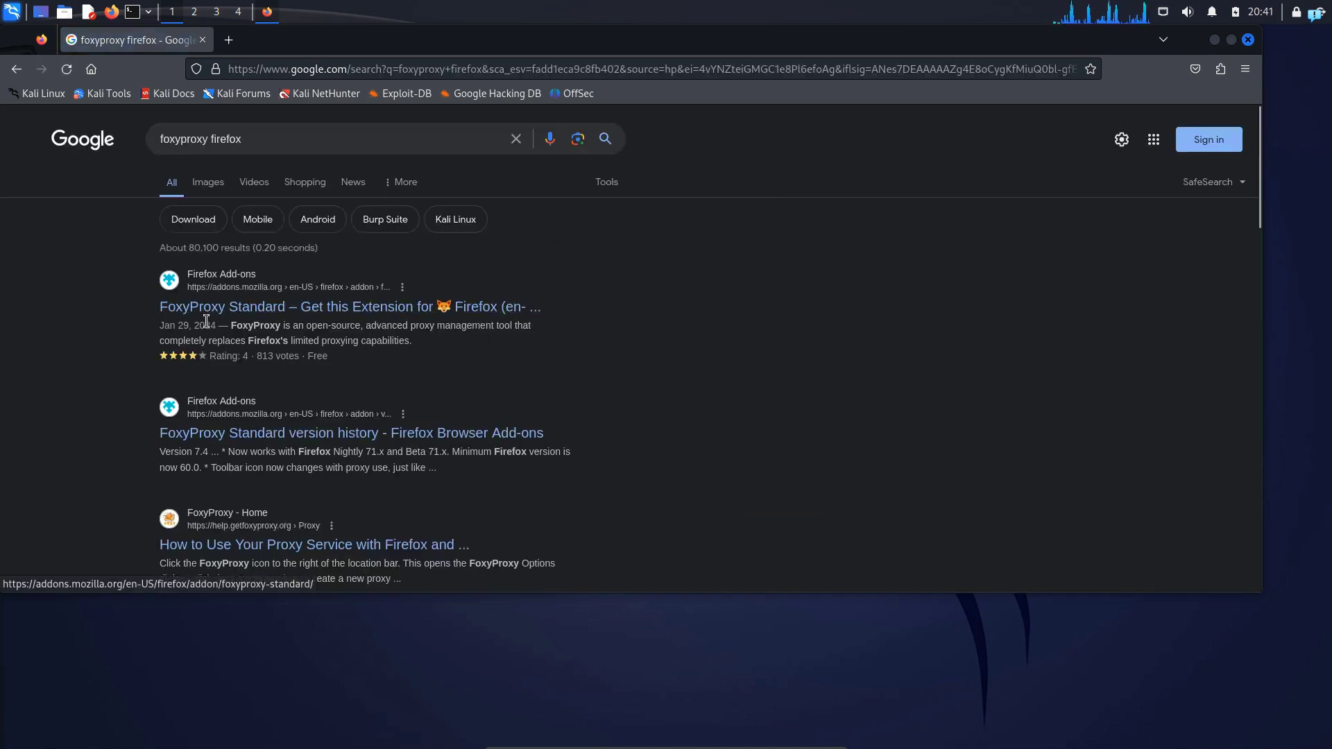
{"action": "left_click", "coordinate": [267, 314]}
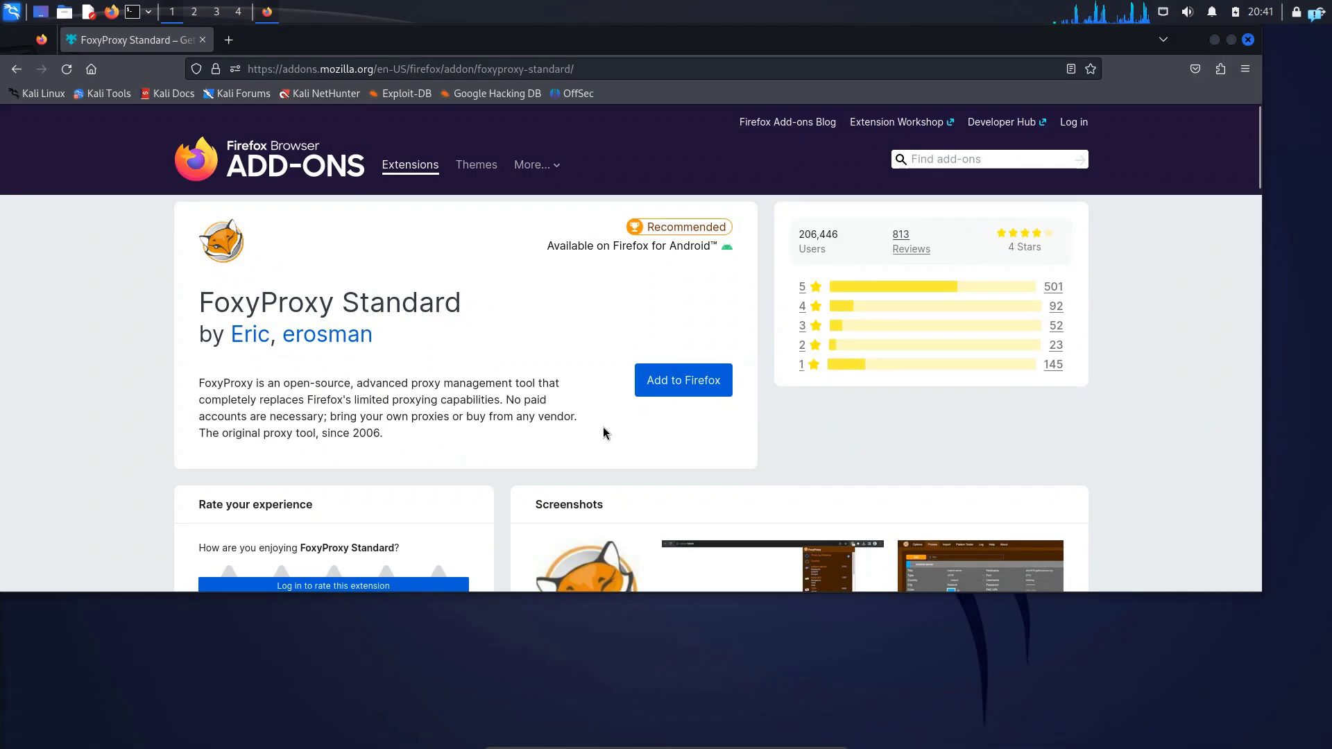
{"action": "left_click", "coordinate": [680, 388]}
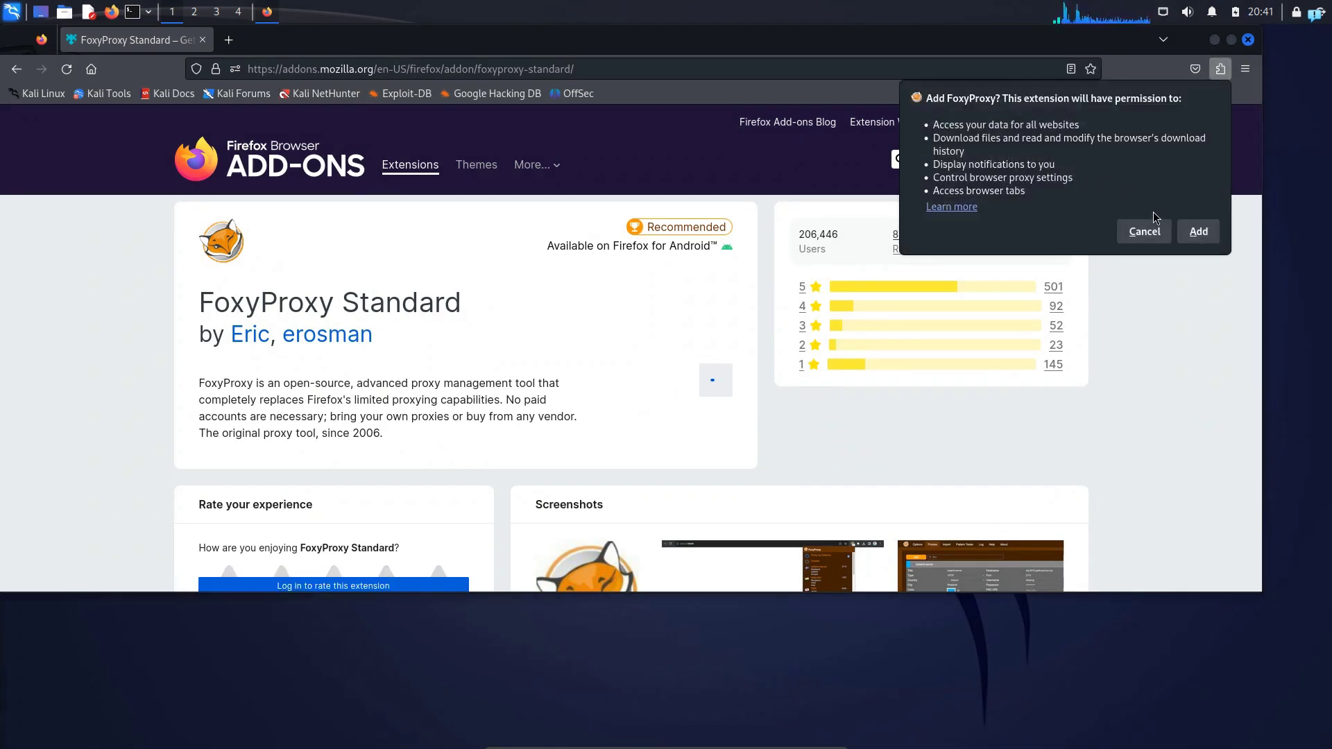
{"action": "left_click", "coordinate": [1200, 236]}
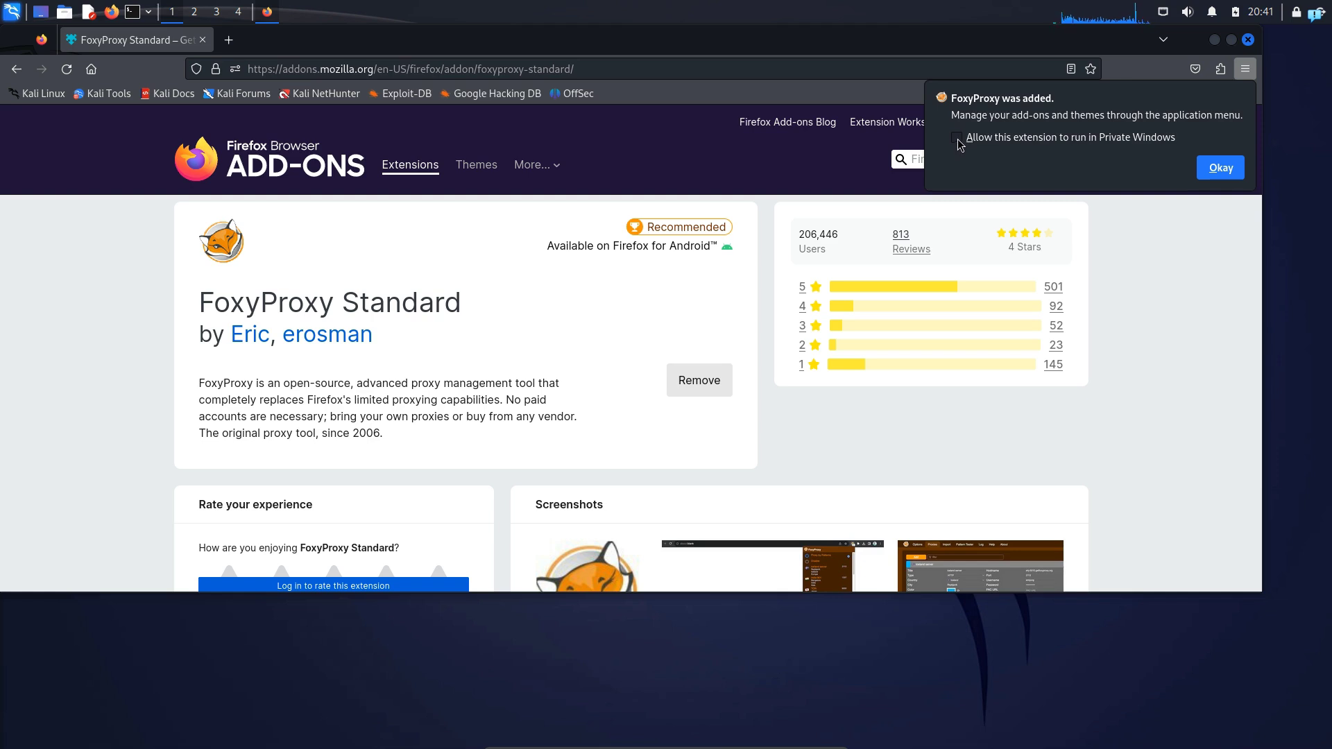
{"action": "left_click", "coordinate": [957, 138]}
{"action": "left_click", "coordinate": [1220, 168]}
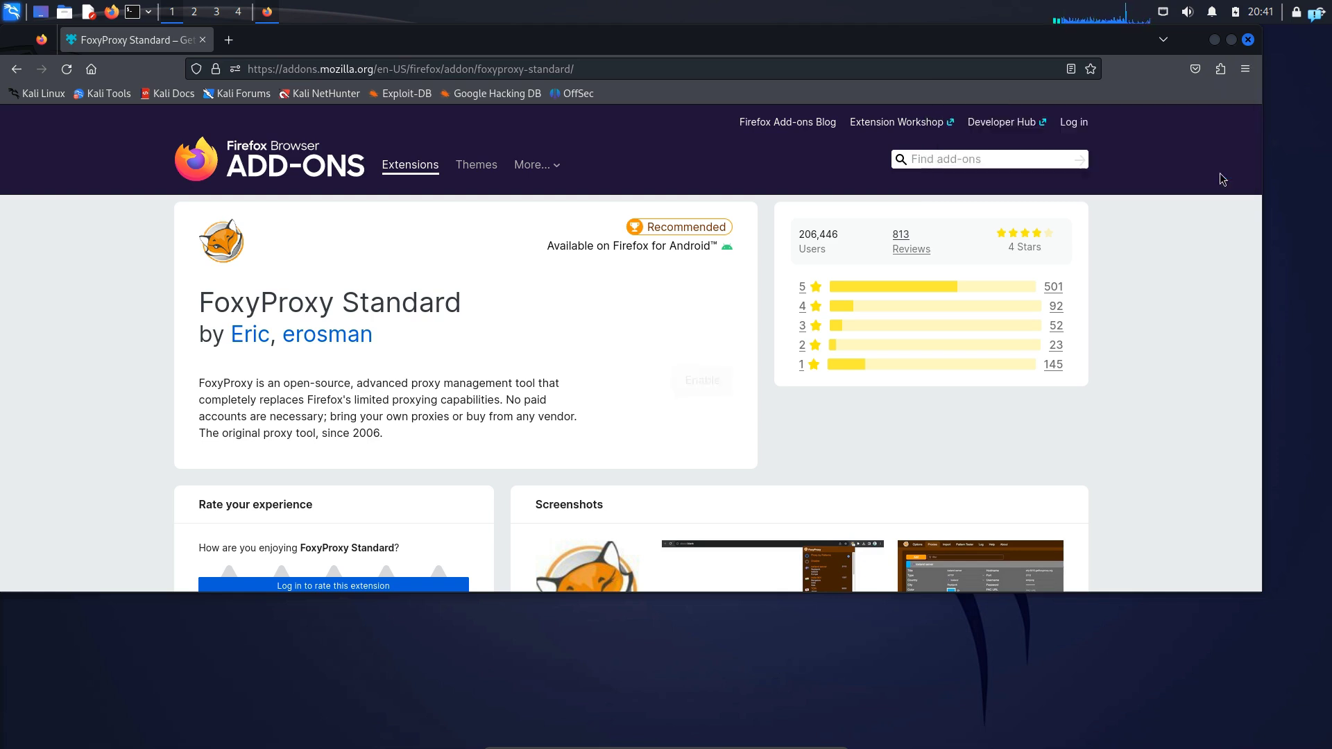
Open the FoxyProxy extension's options and add a new blank proxy entry
{"action": "left_click", "coordinate": [1220, 69]}
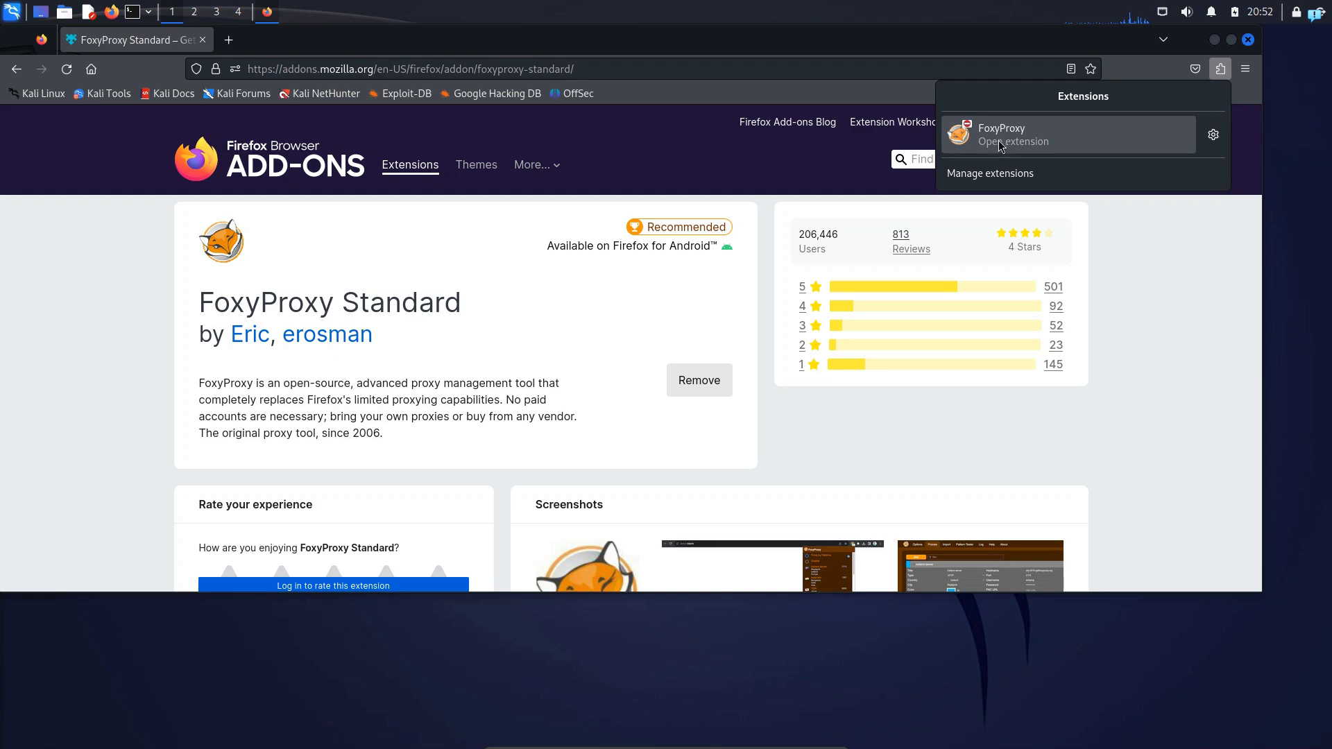
{"action": "left_click", "coordinate": [1218, 69]}
{"action": "left_click", "coordinate": [1218, 70]}
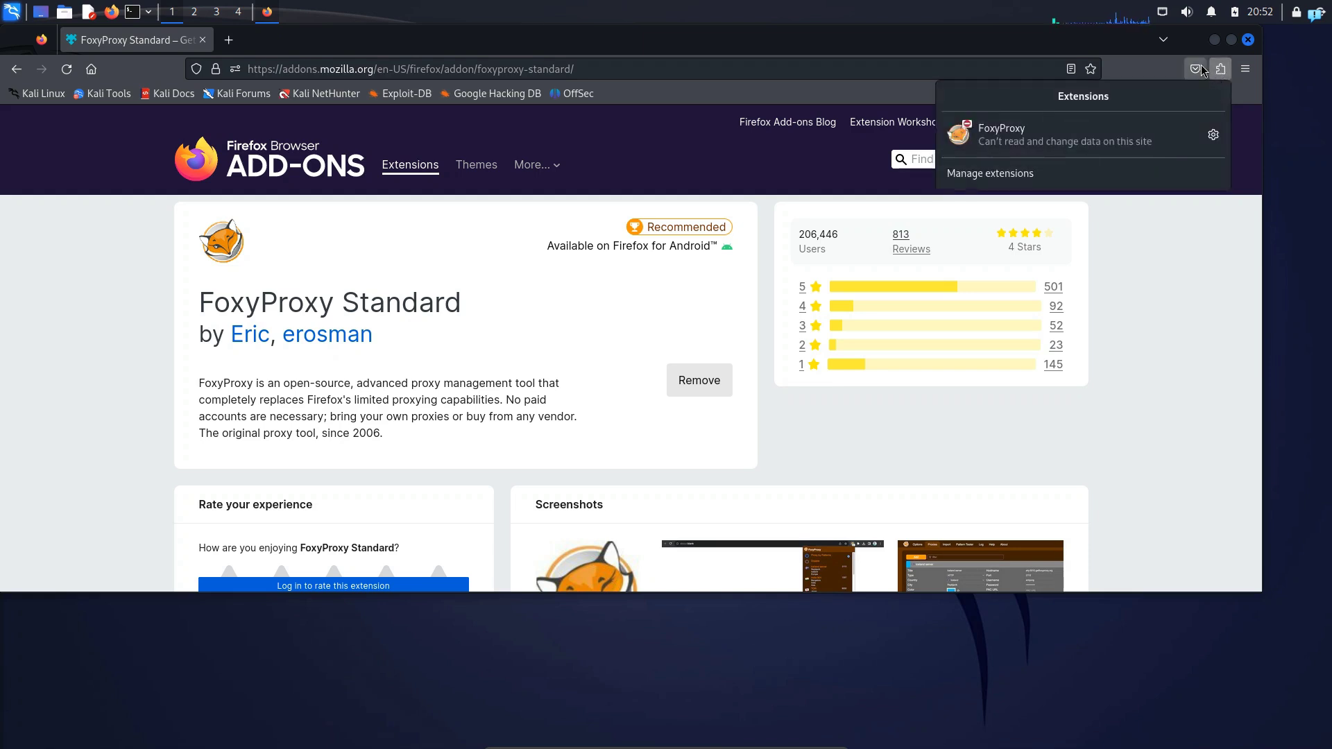
{"action": "left_click", "coordinate": [1027, 138]}
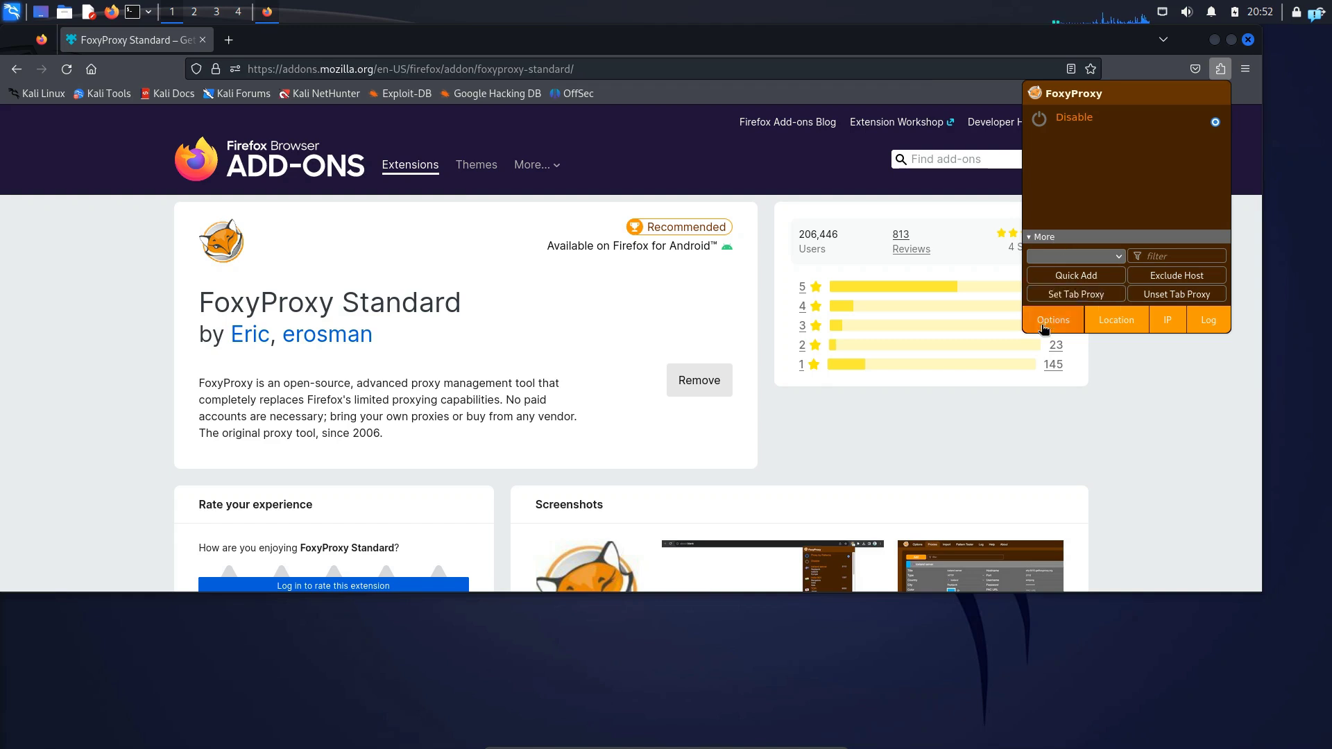
{"action": "left_click", "coordinate": [1049, 321]}
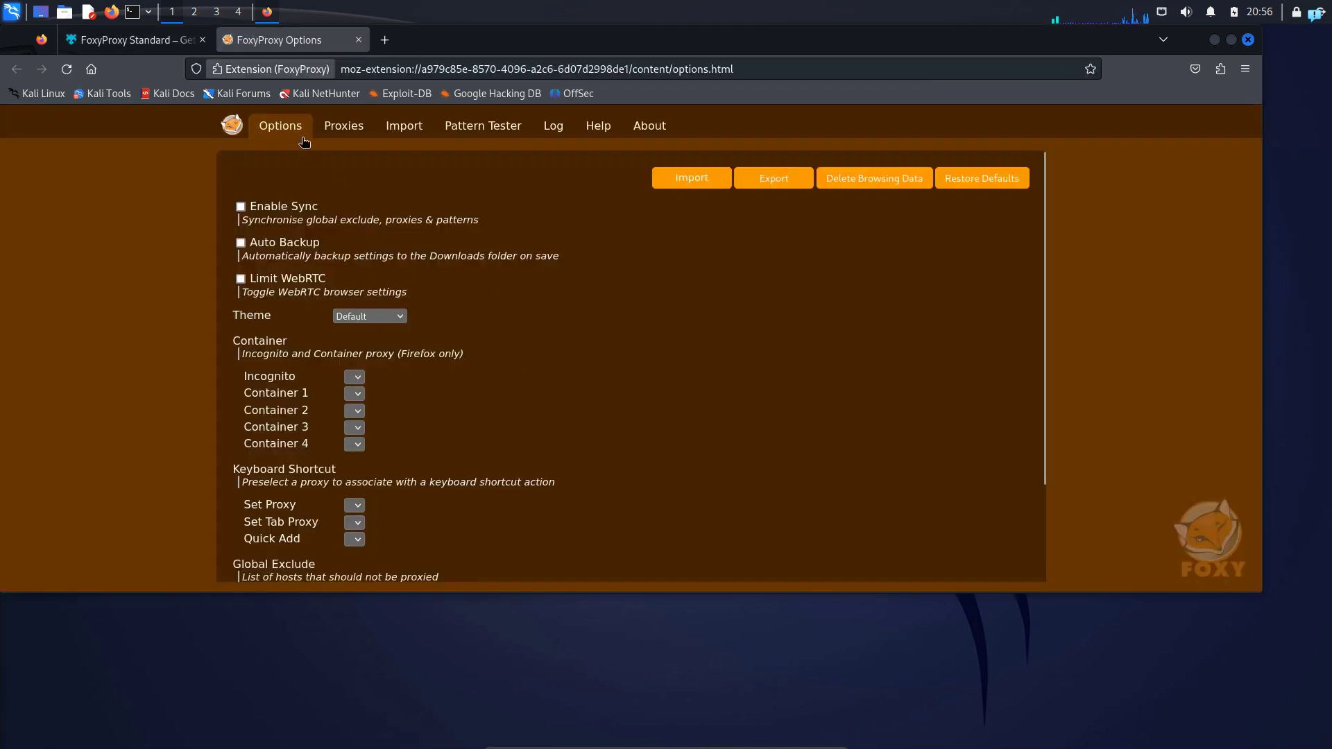
{"action": "left_click", "coordinate": [338, 134]}
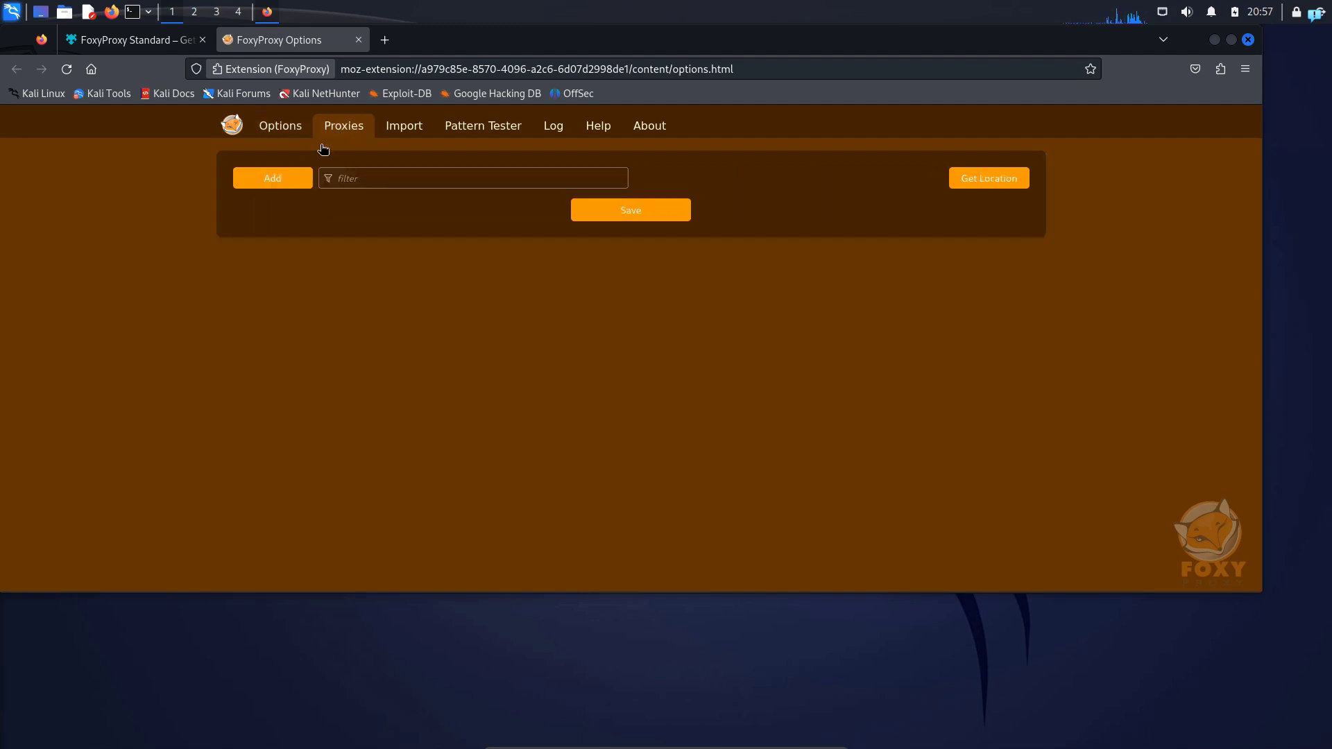
{"action": "left_click", "coordinate": [268, 177]}
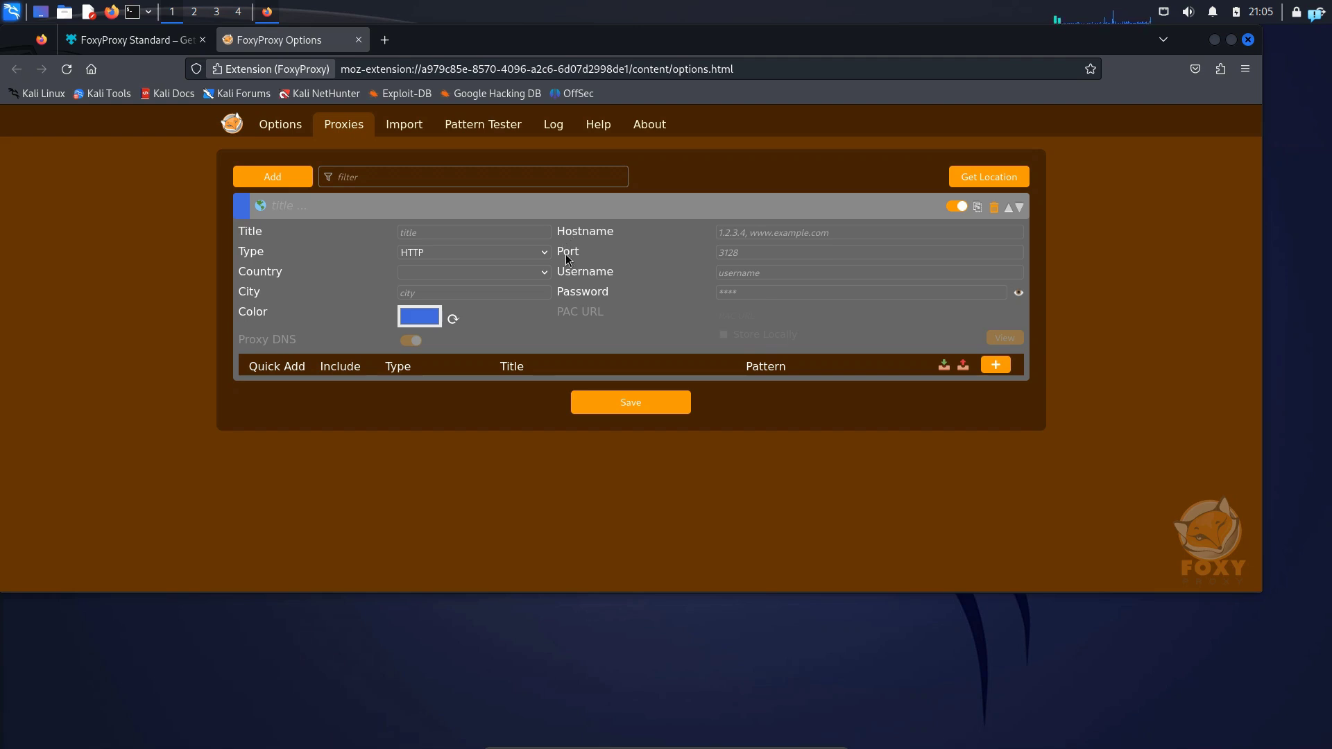
Launch Burp Suite with a temporary project and Burp defaults, and open its proxy settings
{"action": "left_click", "coordinate": [12, 13]}
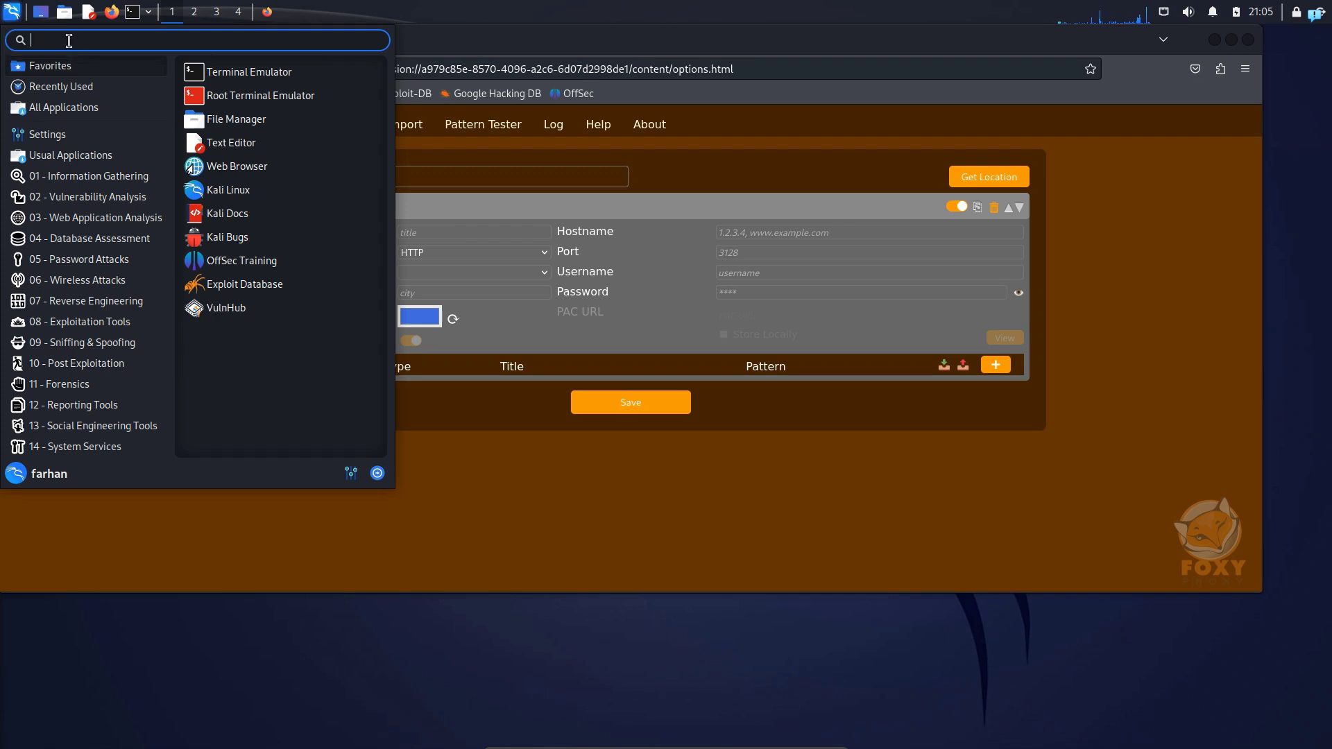
{"action": "type", "text": "burpsuite"}
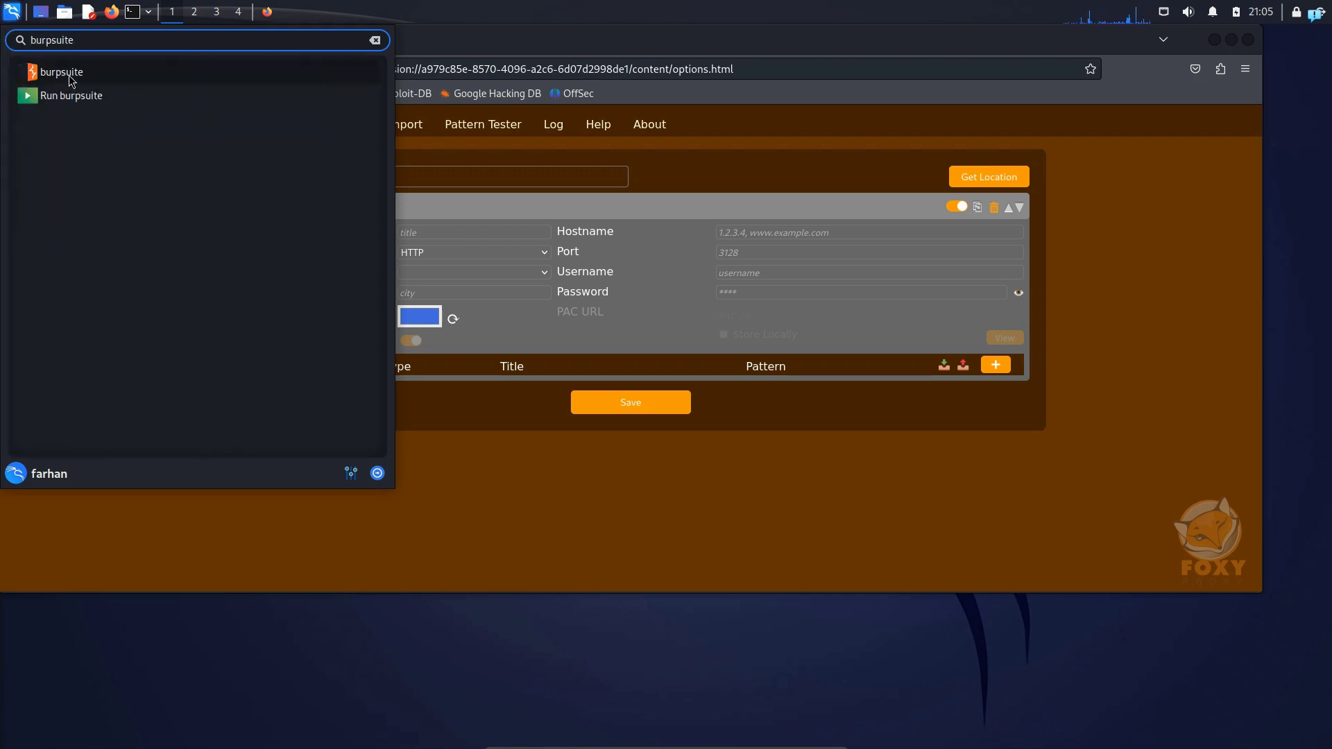
{"action": "left_click", "coordinate": [70, 77]}
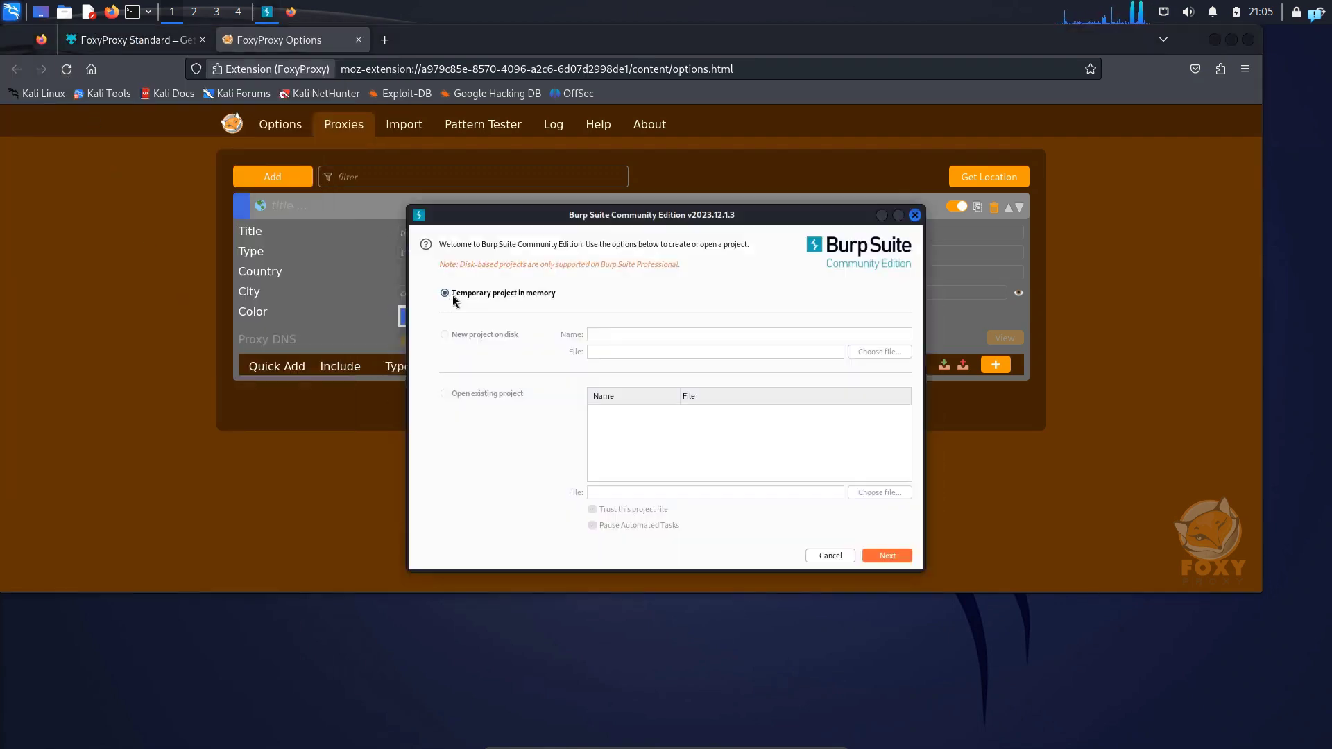
{"action": "left_click", "coordinate": [887, 555]}
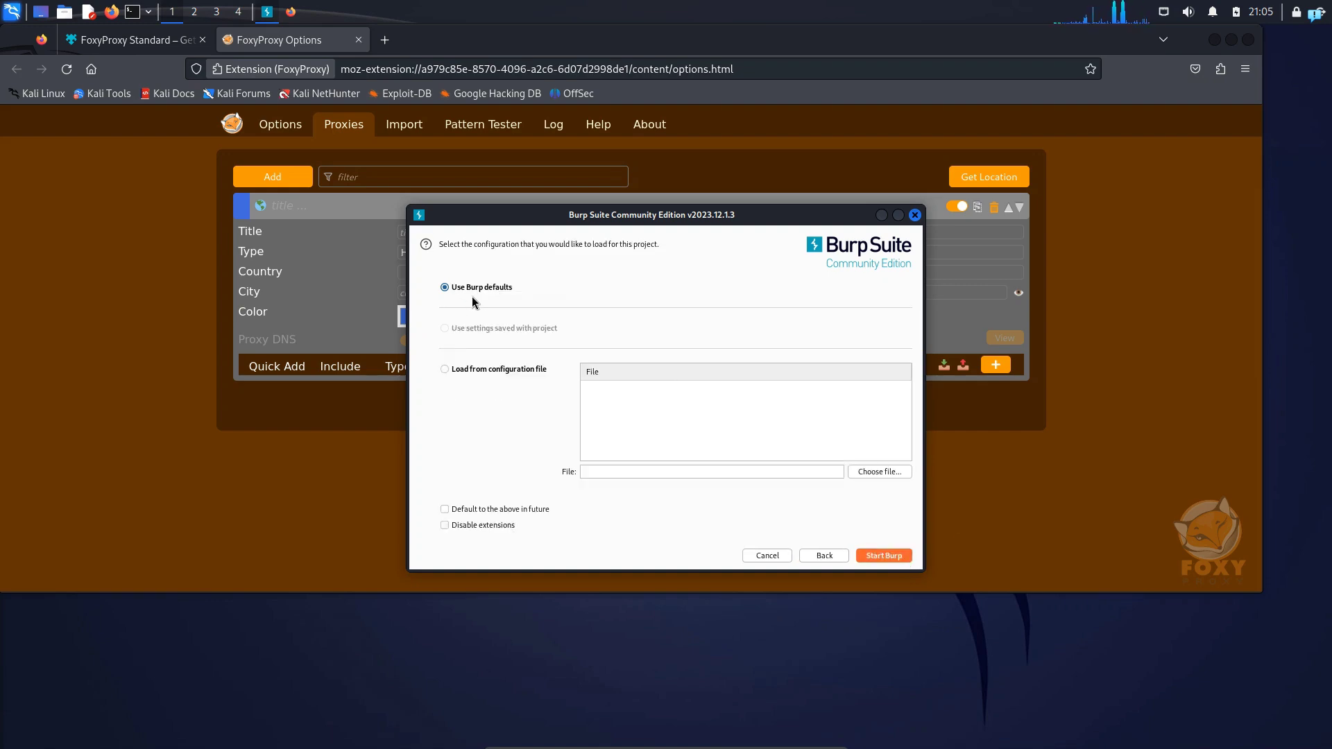
{"action": "left_click", "coordinate": [878, 558]}
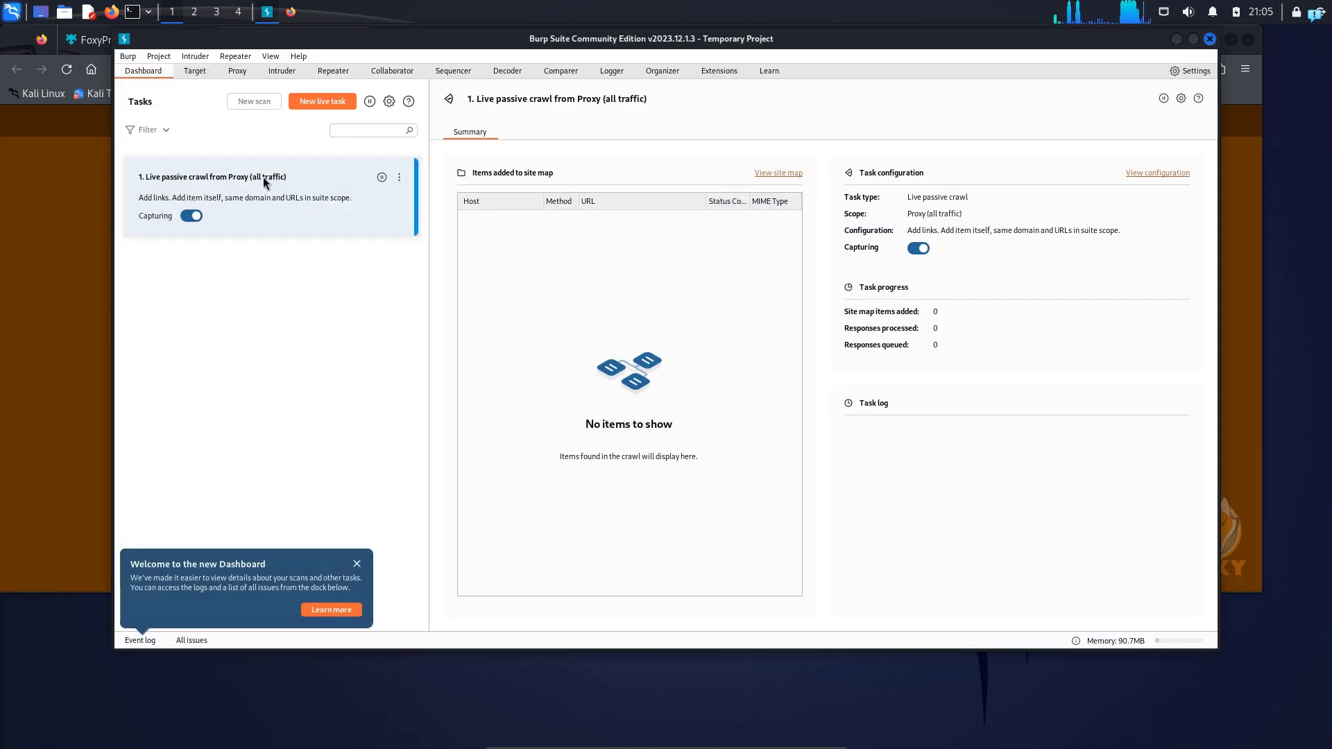
{"action": "left_click", "coordinate": [237, 71]}
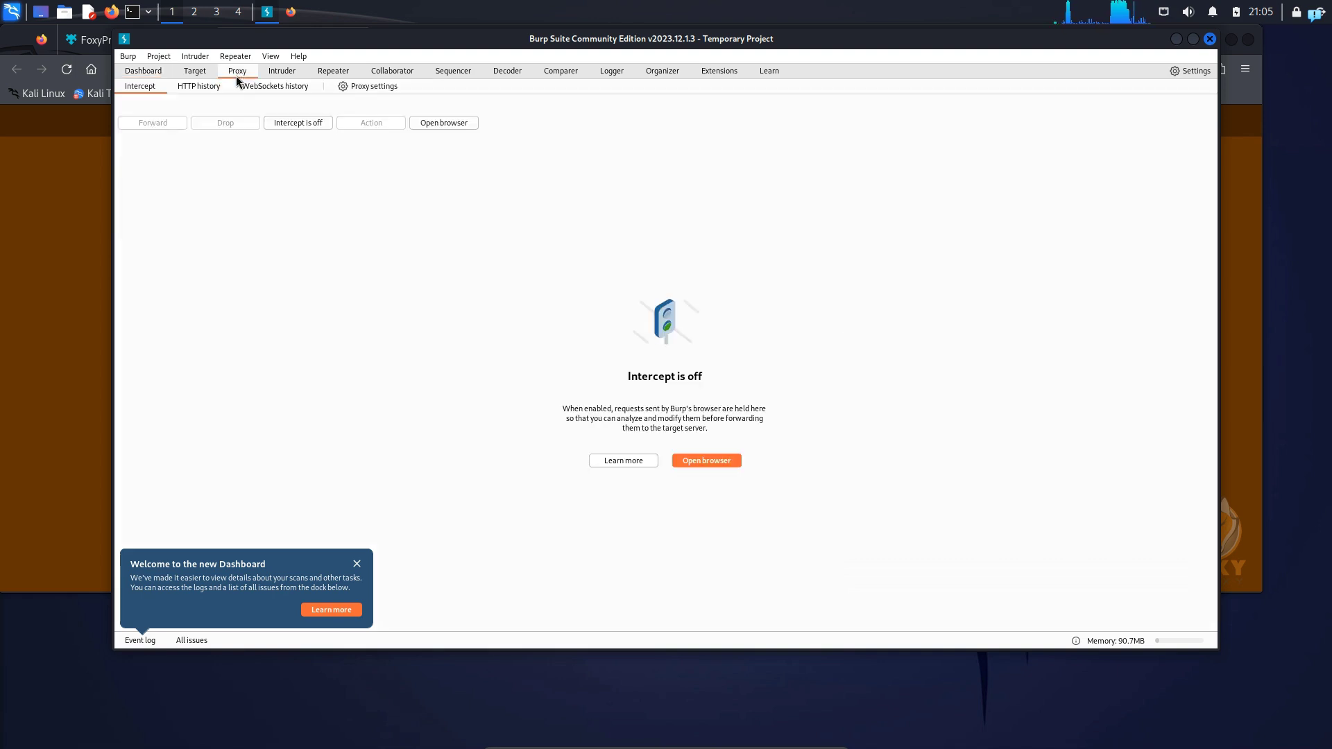
{"action": "left_click", "coordinate": [353, 85]}
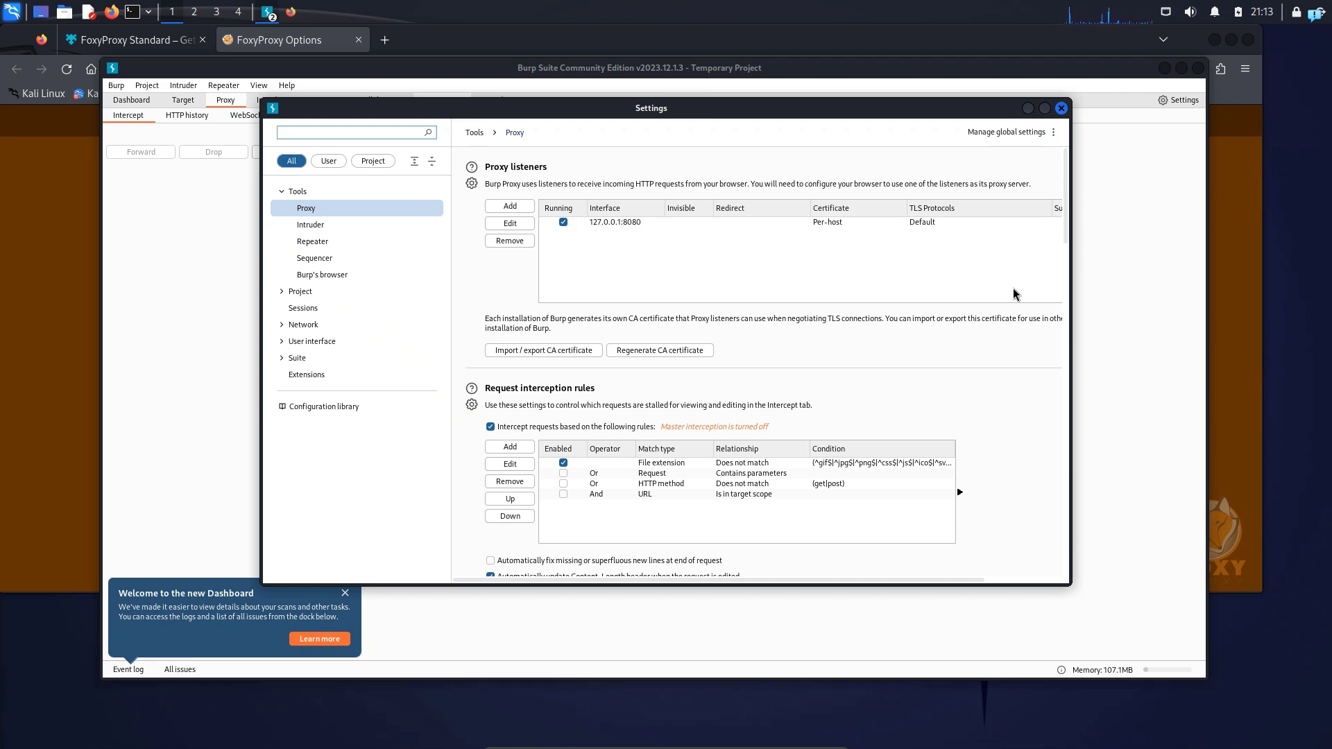
Switch back to Firefox, set the new proxy's hostname to 127.0.0.1 and port to 8080, and save it
{"action": "left_click", "coordinate": [1238, 320]}
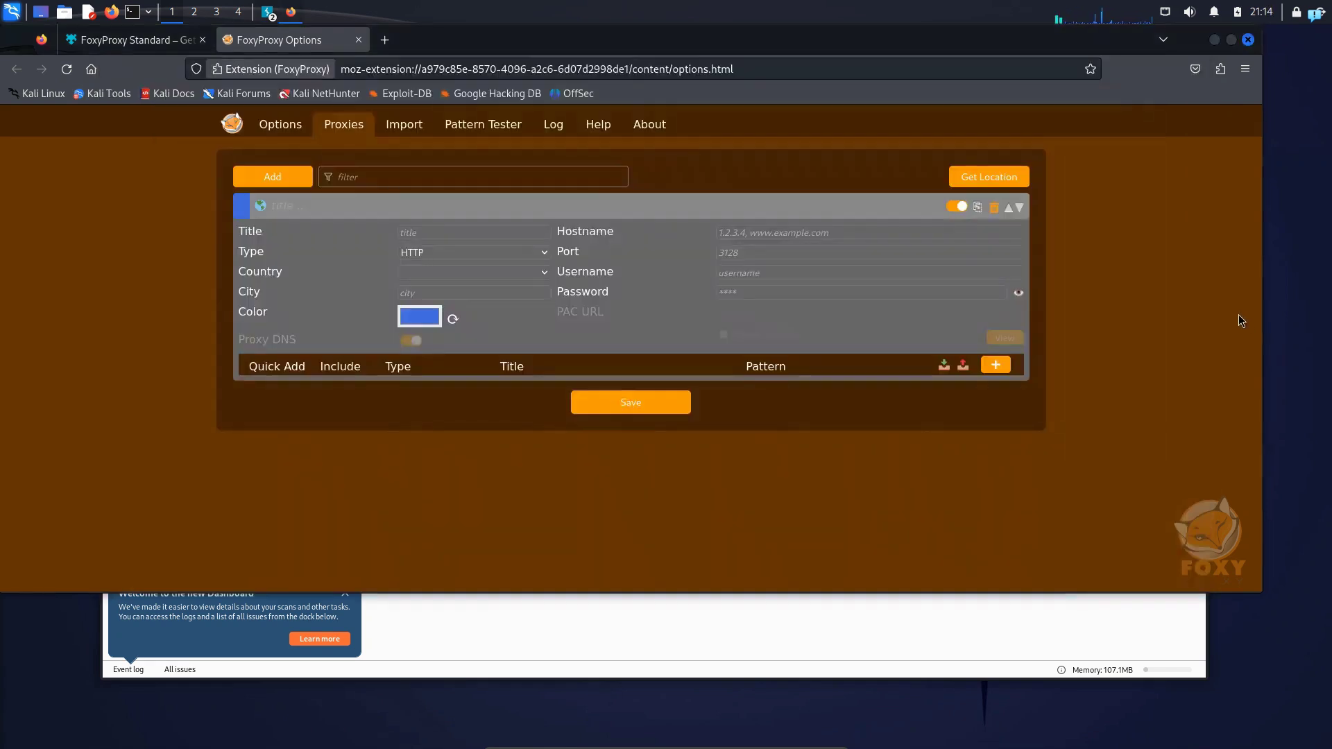
{"action": "left_click", "coordinate": [764, 233]}
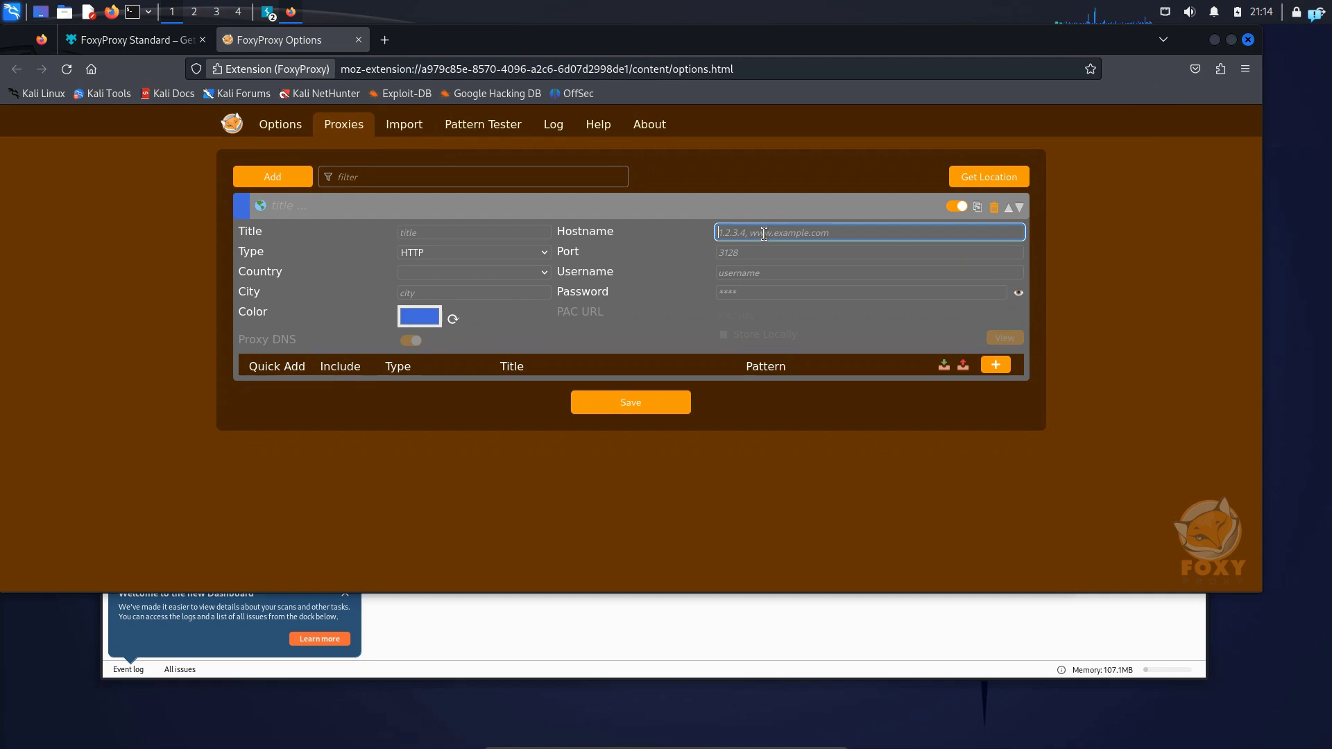
{"action": "type", "text": "127.0.0.1"}
{"action": "left_click", "coordinate": [769, 252]}
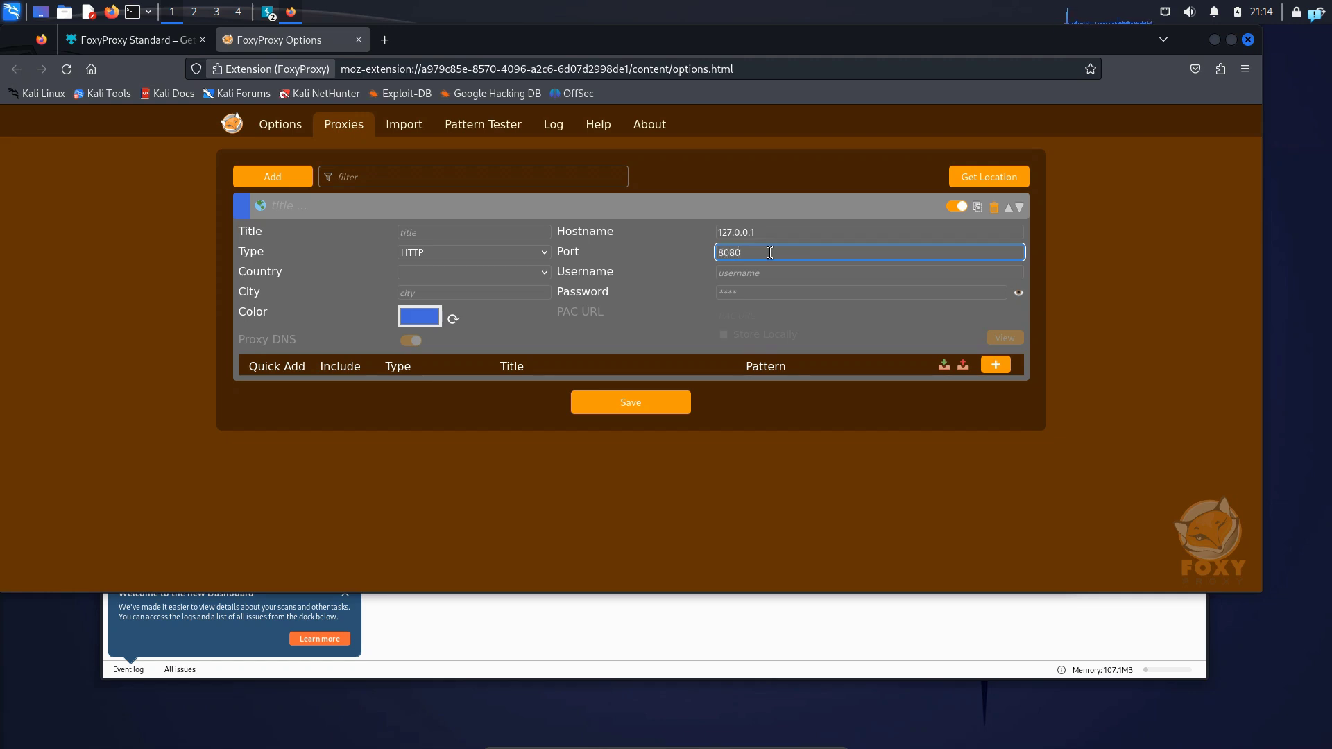
{"action": "left_click", "coordinate": [659, 401]}
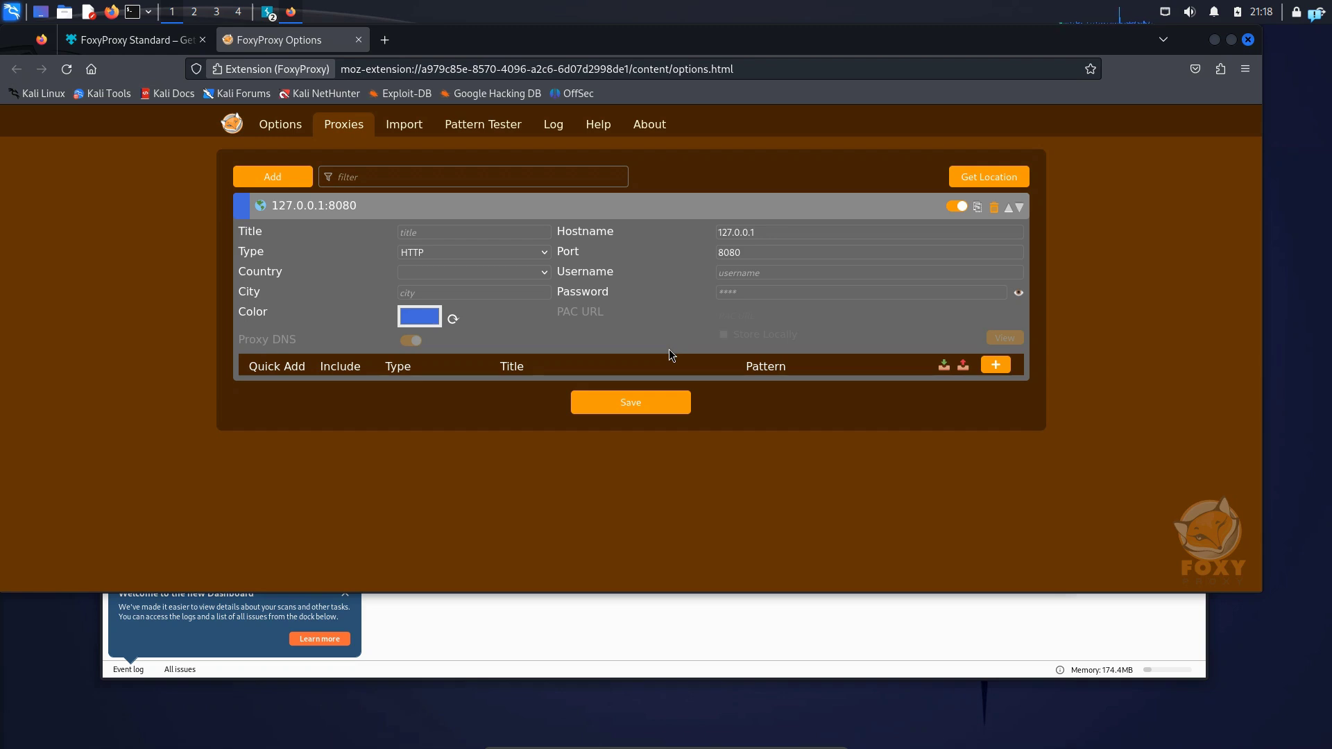
Activate the 127.0.0.1:8080 proxy in FoxyProxy and turn on request interception in Burp Suite
{"action": "left_click", "coordinate": [1219, 69]}
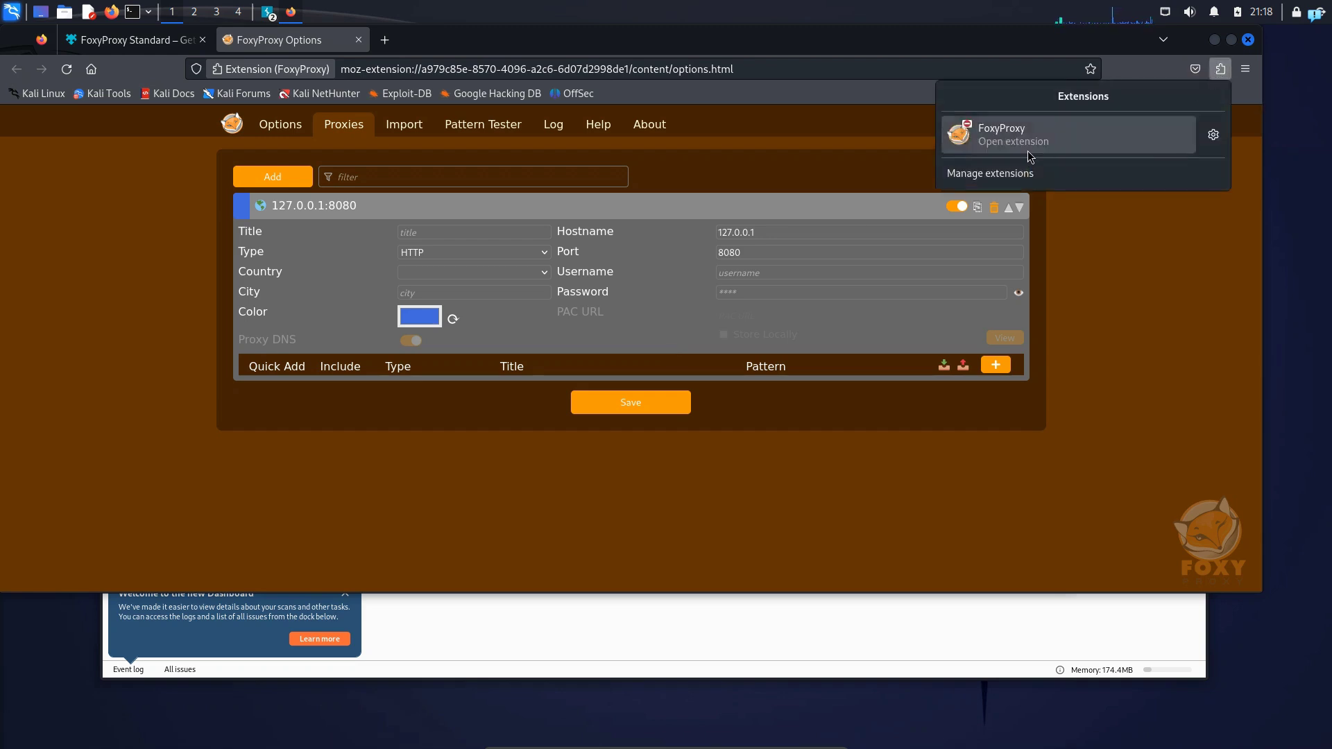
{"action": "left_click", "coordinate": [1029, 154]}
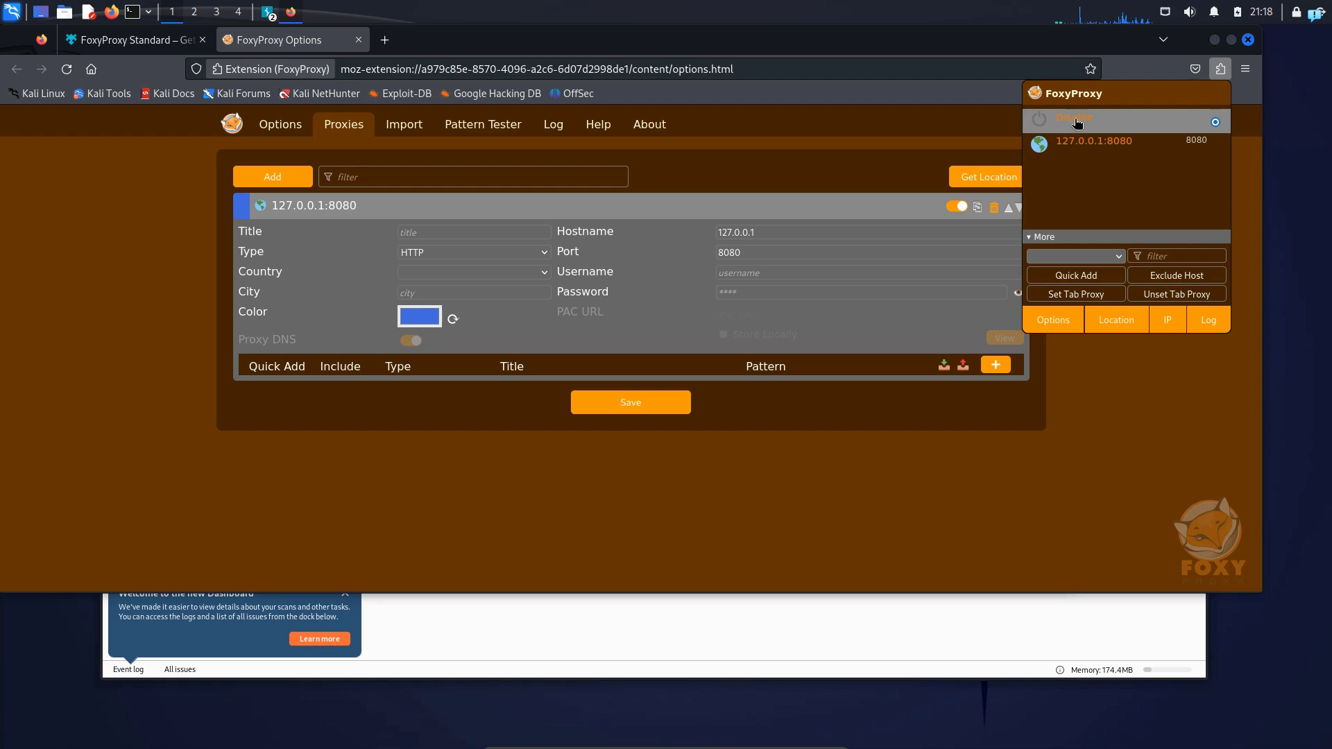
{"action": "left_click", "coordinate": [1094, 149]}
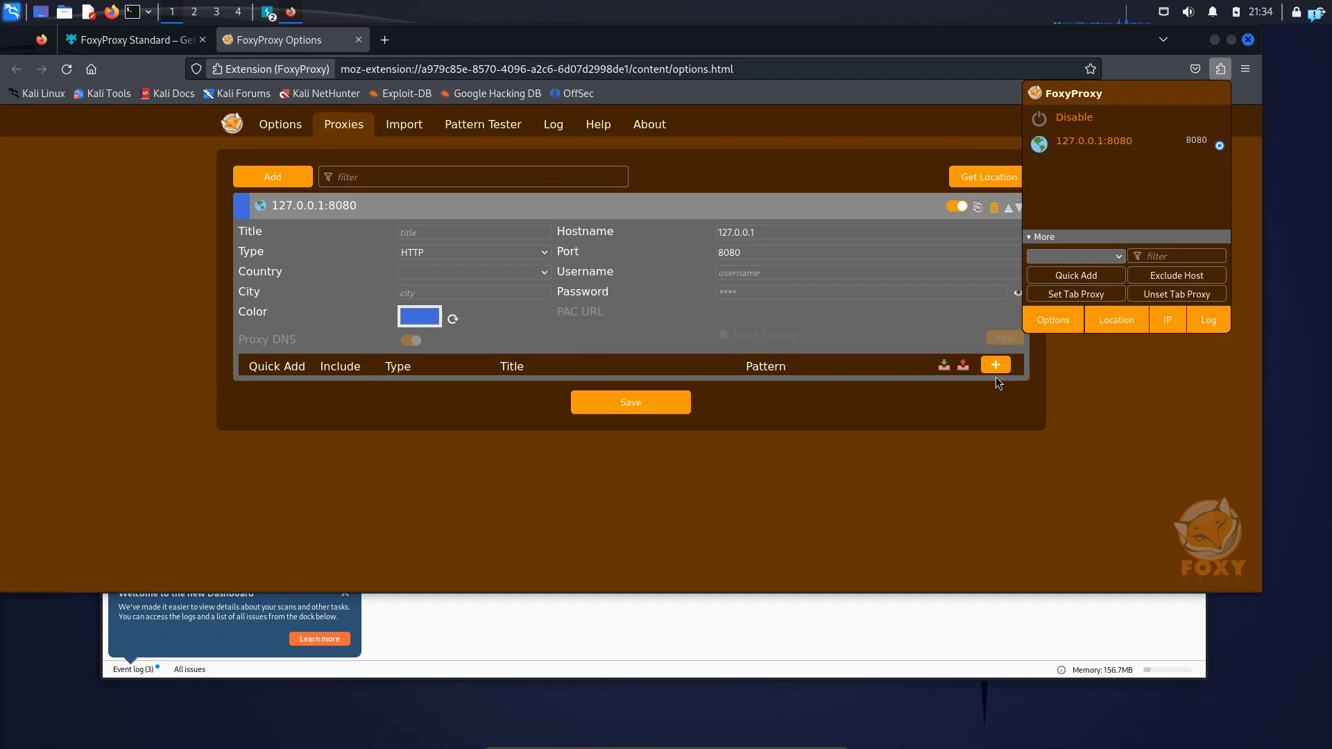
{"action": "left_click", "coordinate": [506, 630]}
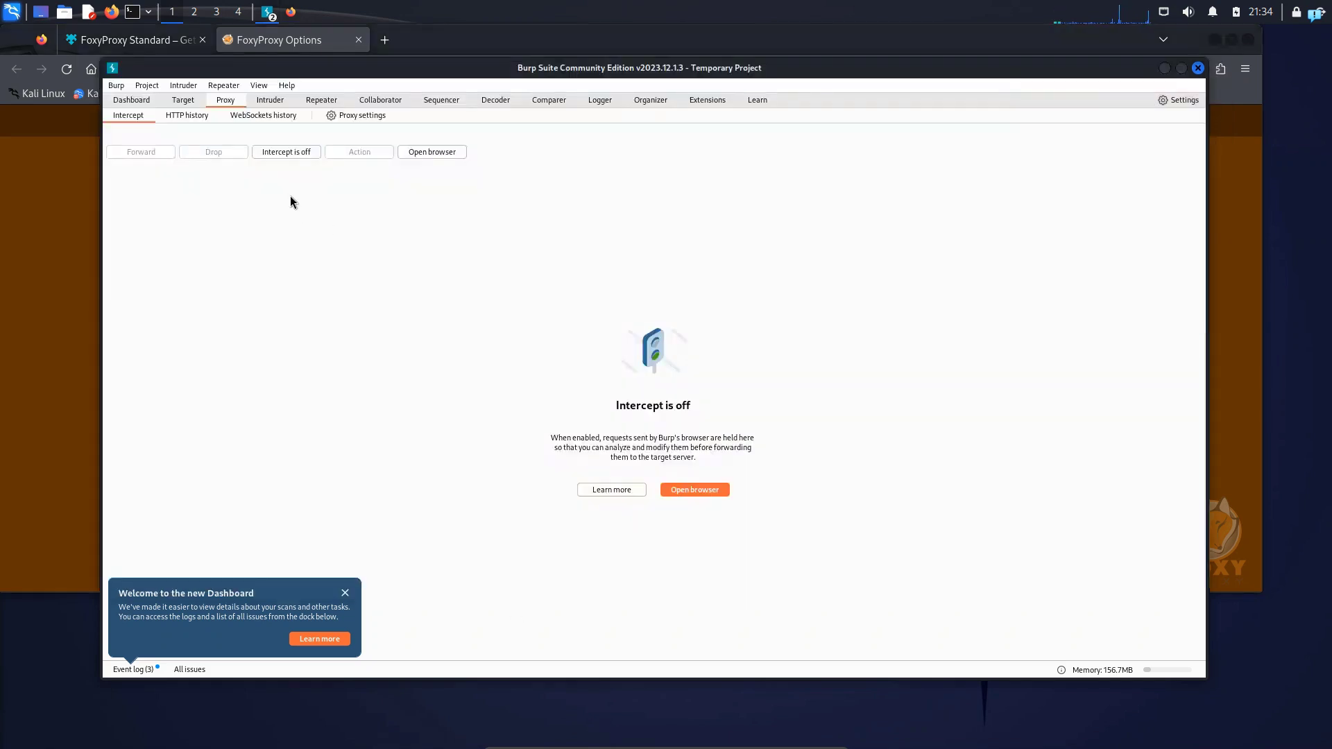
{"action": "left_click", "coordinate": [278, 152]}
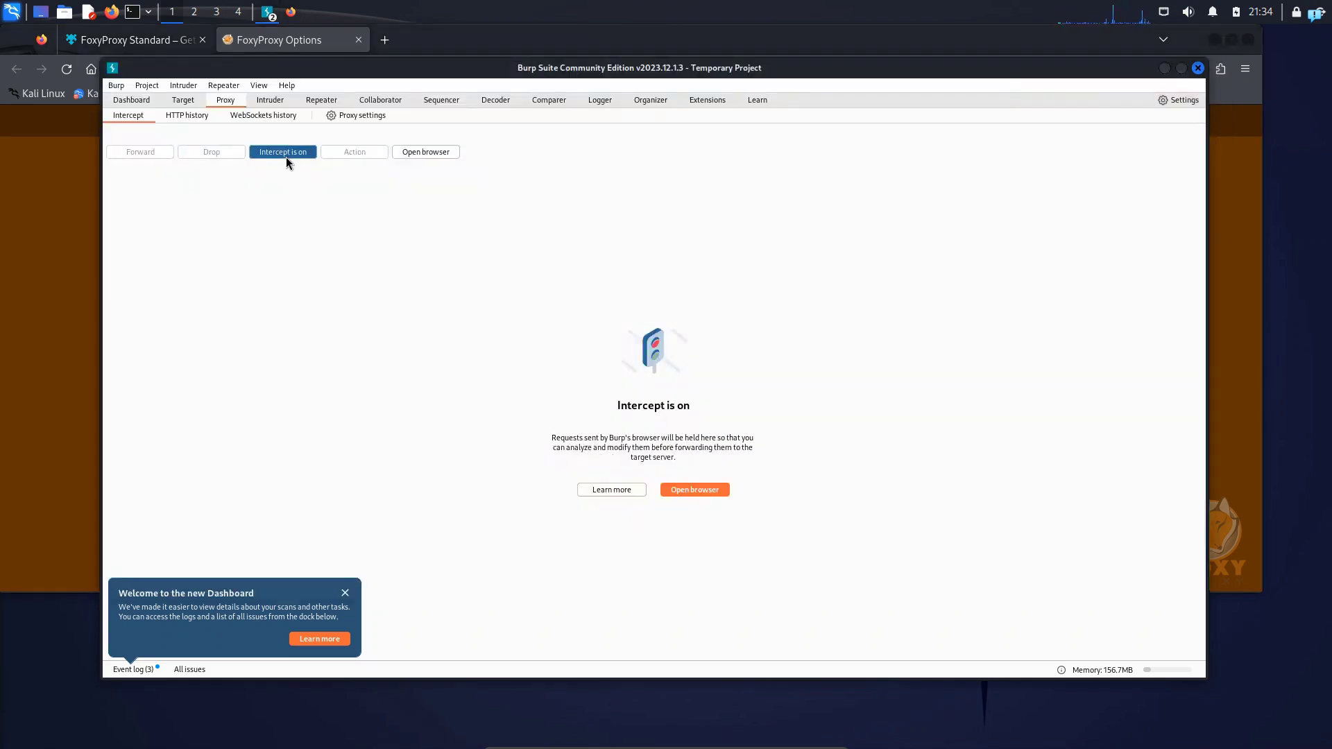
{"action": "left_click", "coordinate": [36, 233]}
{"action": "left_click", "coordinate": [202, 40]}
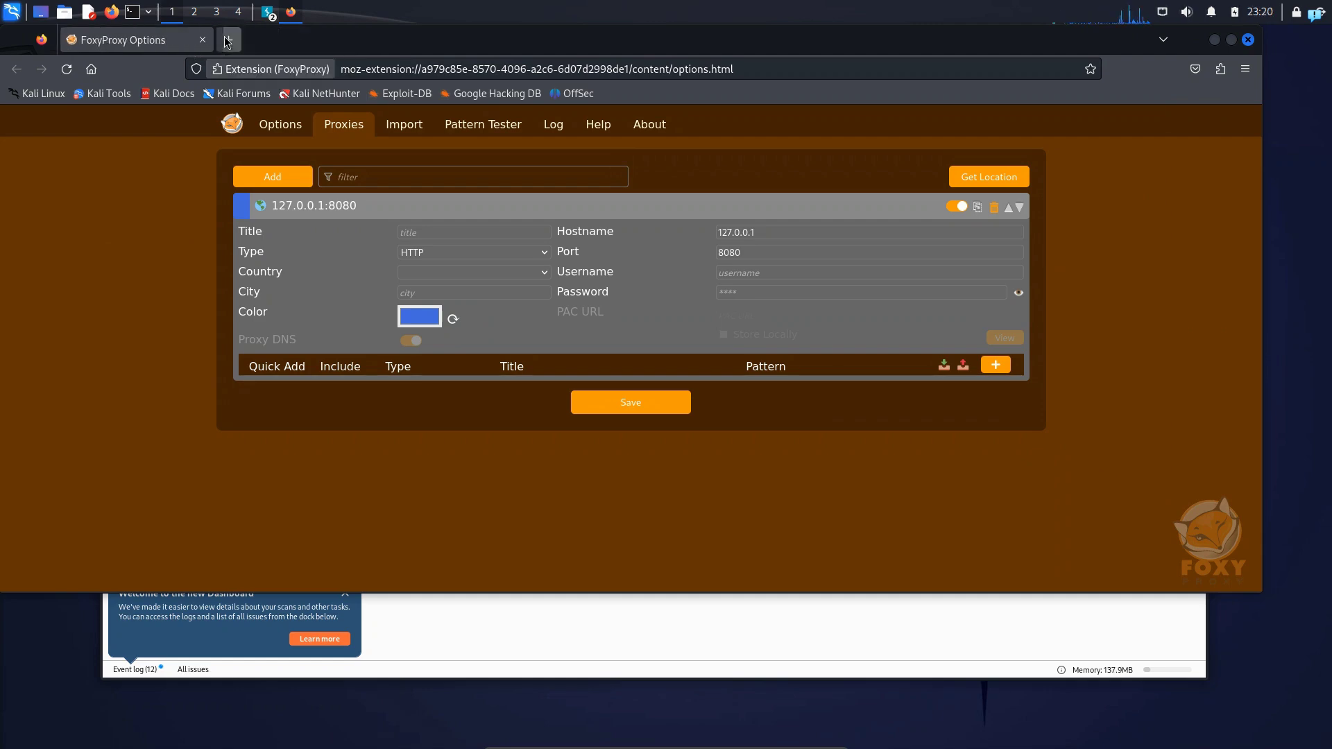
{"action": "key", "text": "ctrl+t"}
{"action": "type", "text": "google.com"}
{"action": "key", "text": "Return"}
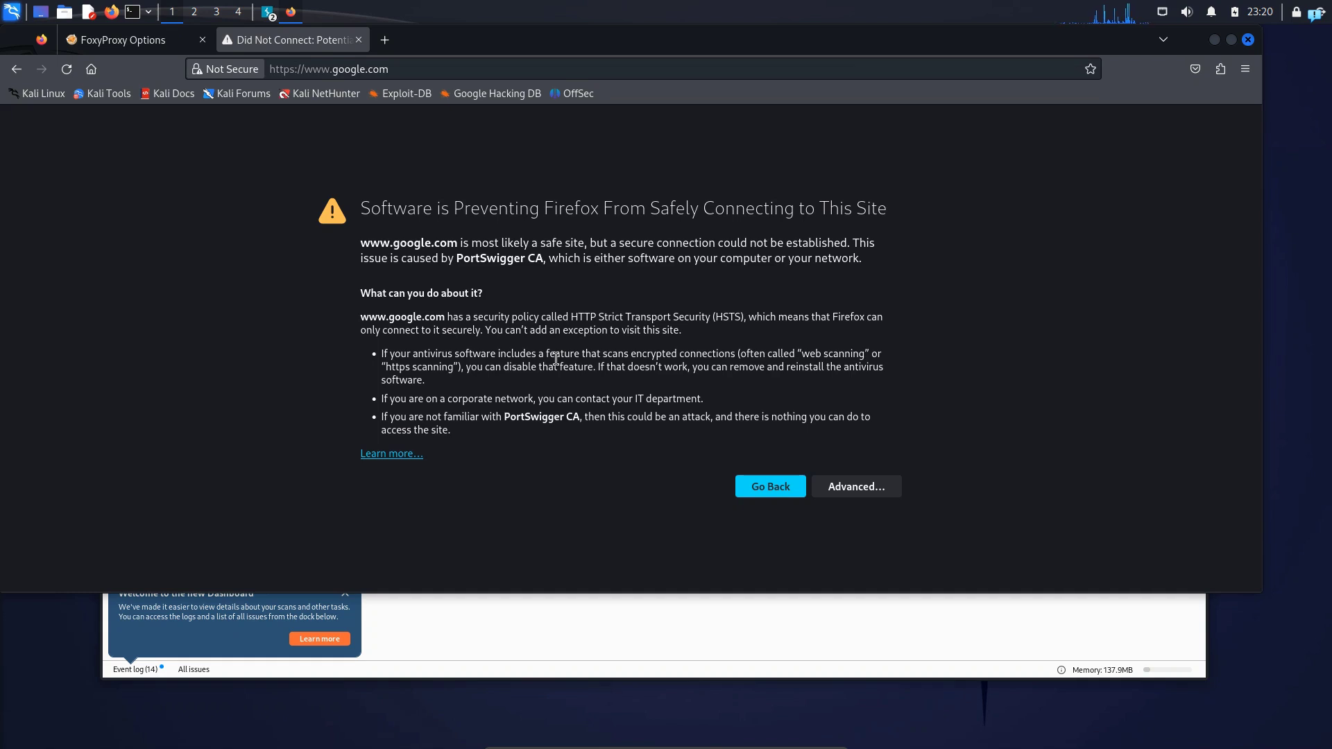
{"action": "left_click", "coordinate": [384, 40]}
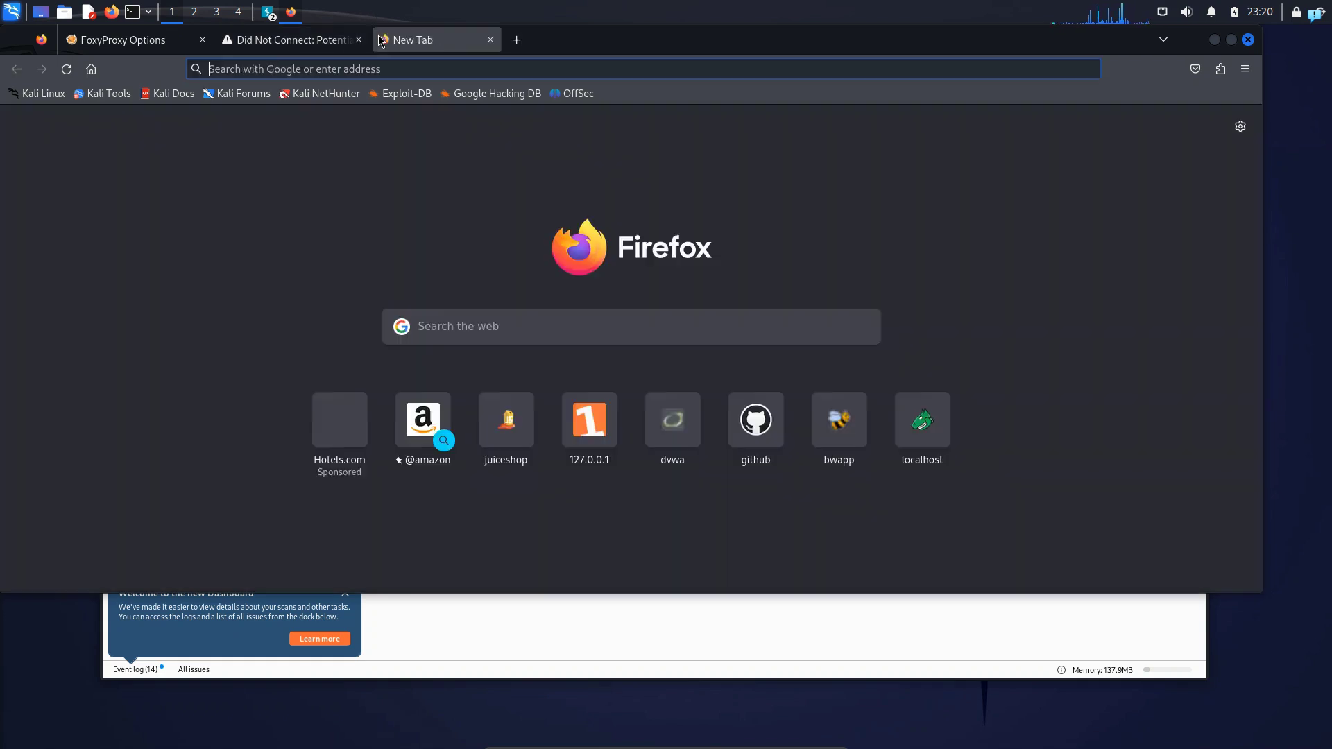
{"action": "type", "text": "htt"}
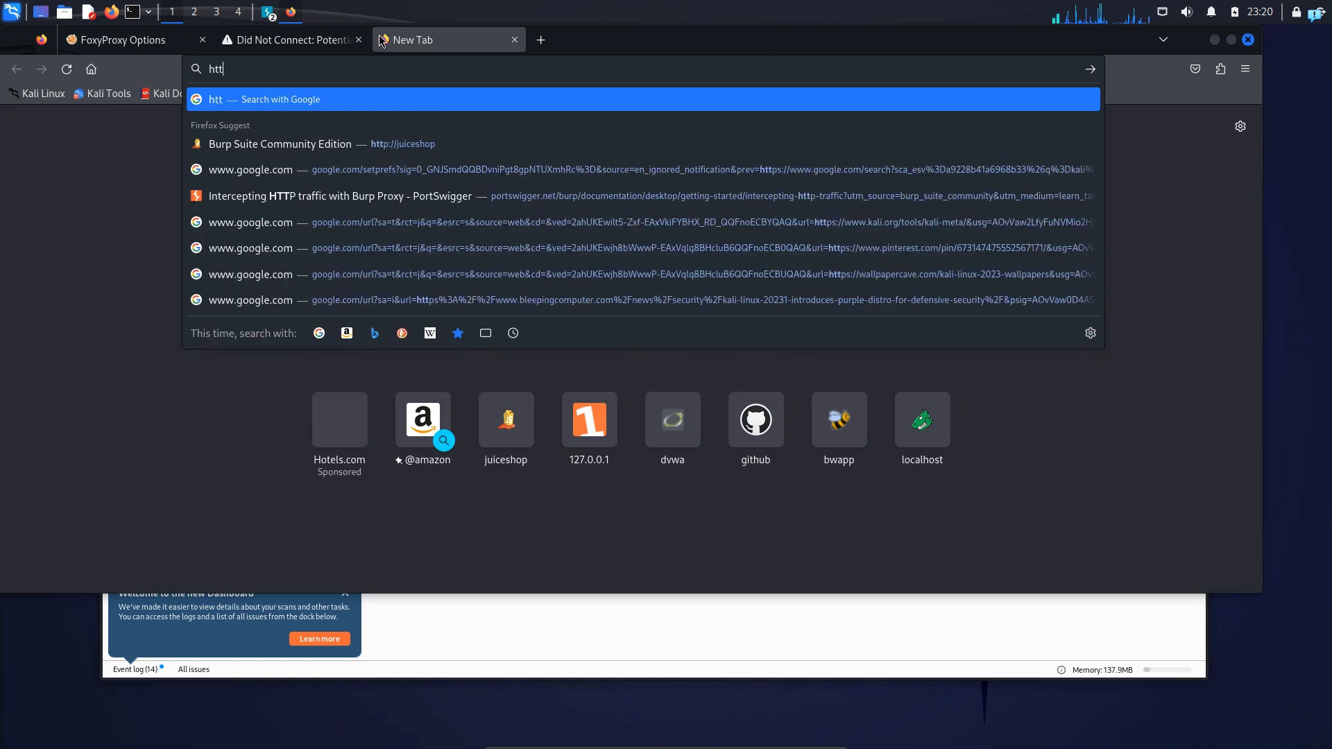
{"action": "type", "text": "p://"}
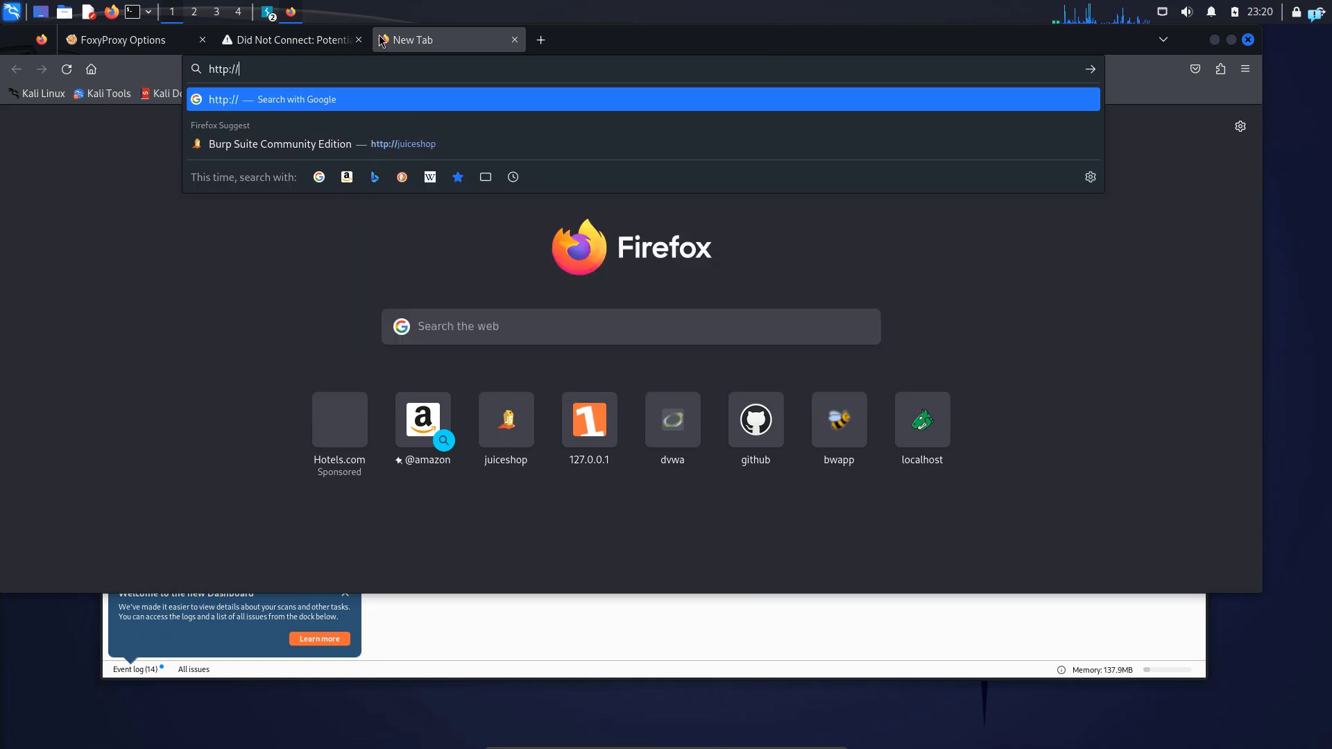
{"action": "type", "text": "burpsuite"}
{"action": "key", "text": "Return"}
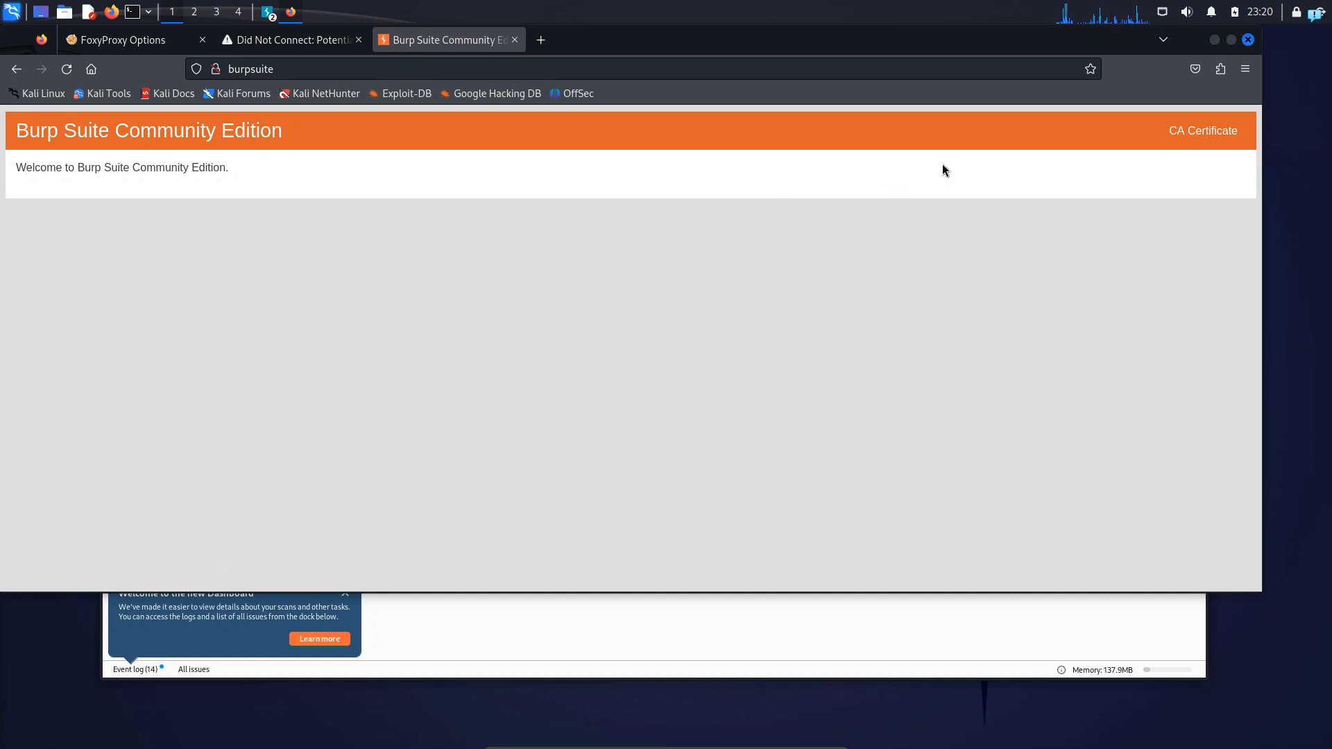
Download Burp's CA certificate and check the cacert.der file in its download folder
{"action": "left_click", "coordinate": [1197, 134]}
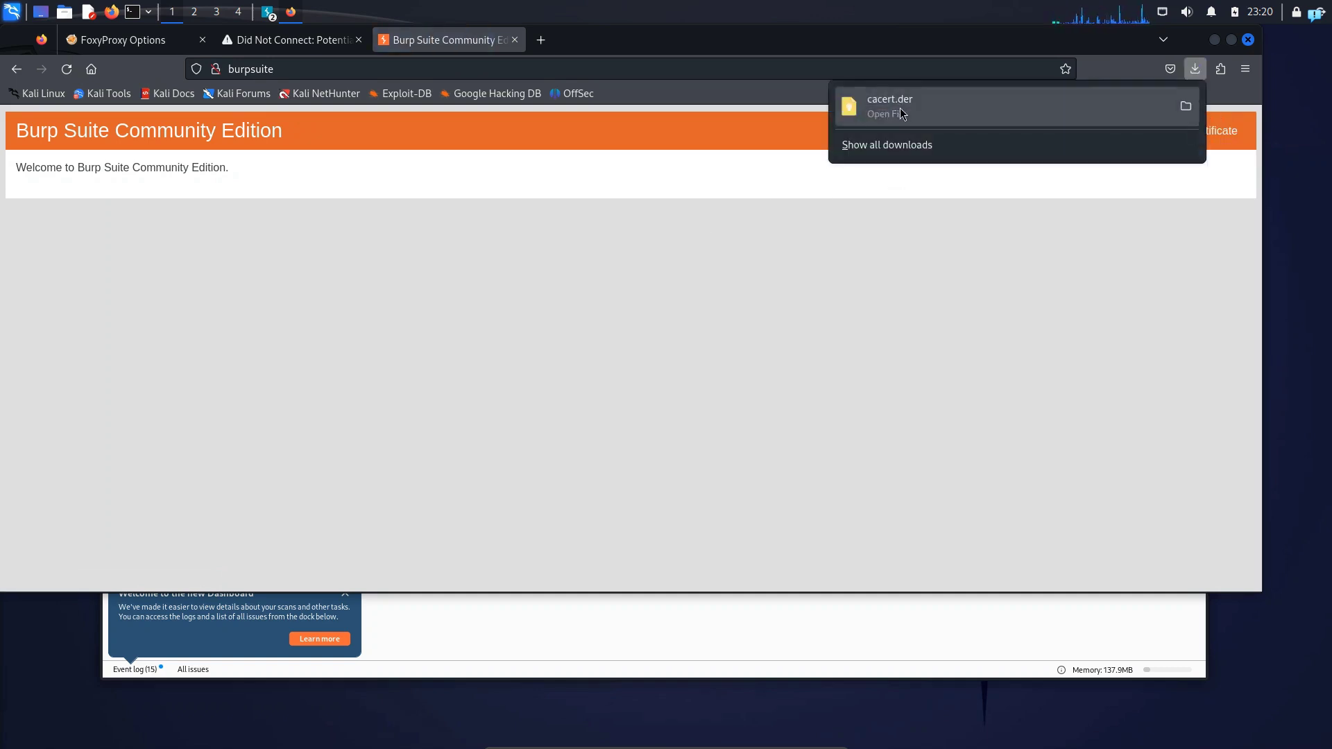
{"action": "left_click", "coordinate": [1185, 105]}
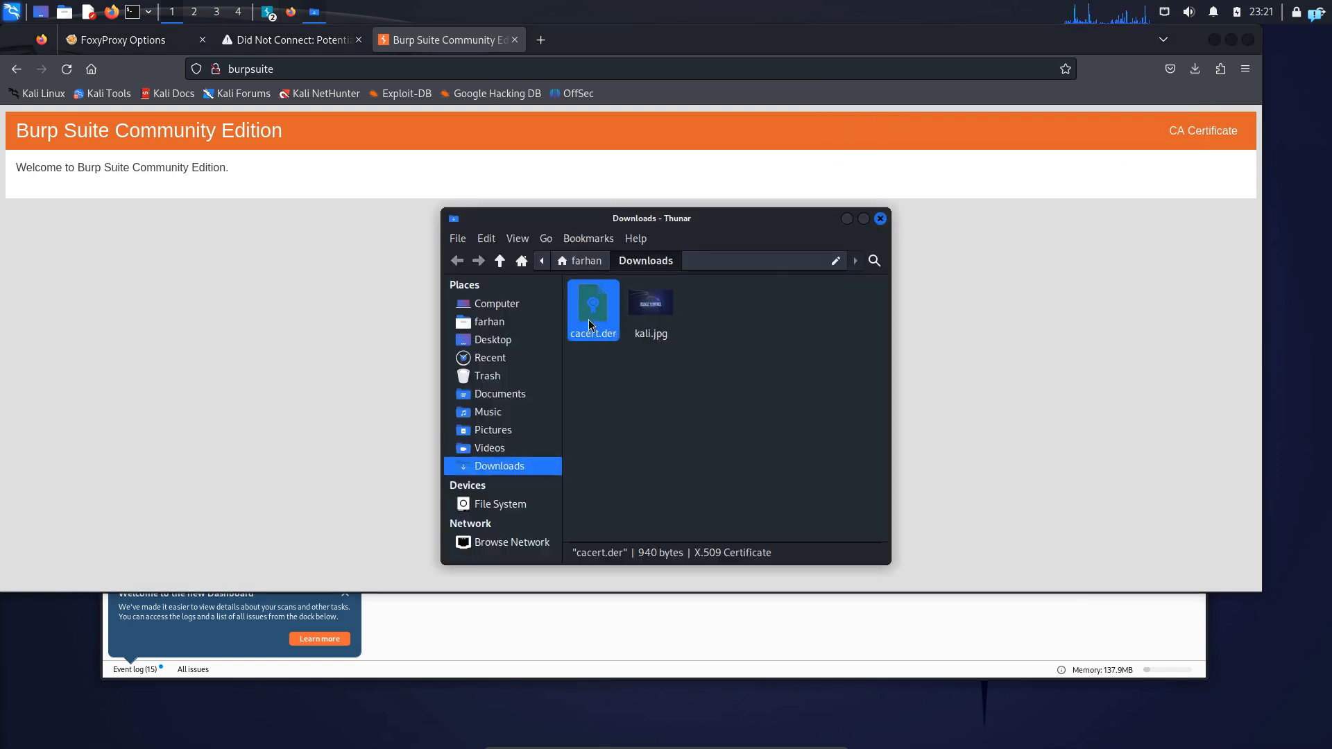
{"action": "left_click", "coordinate": [880, 218]}
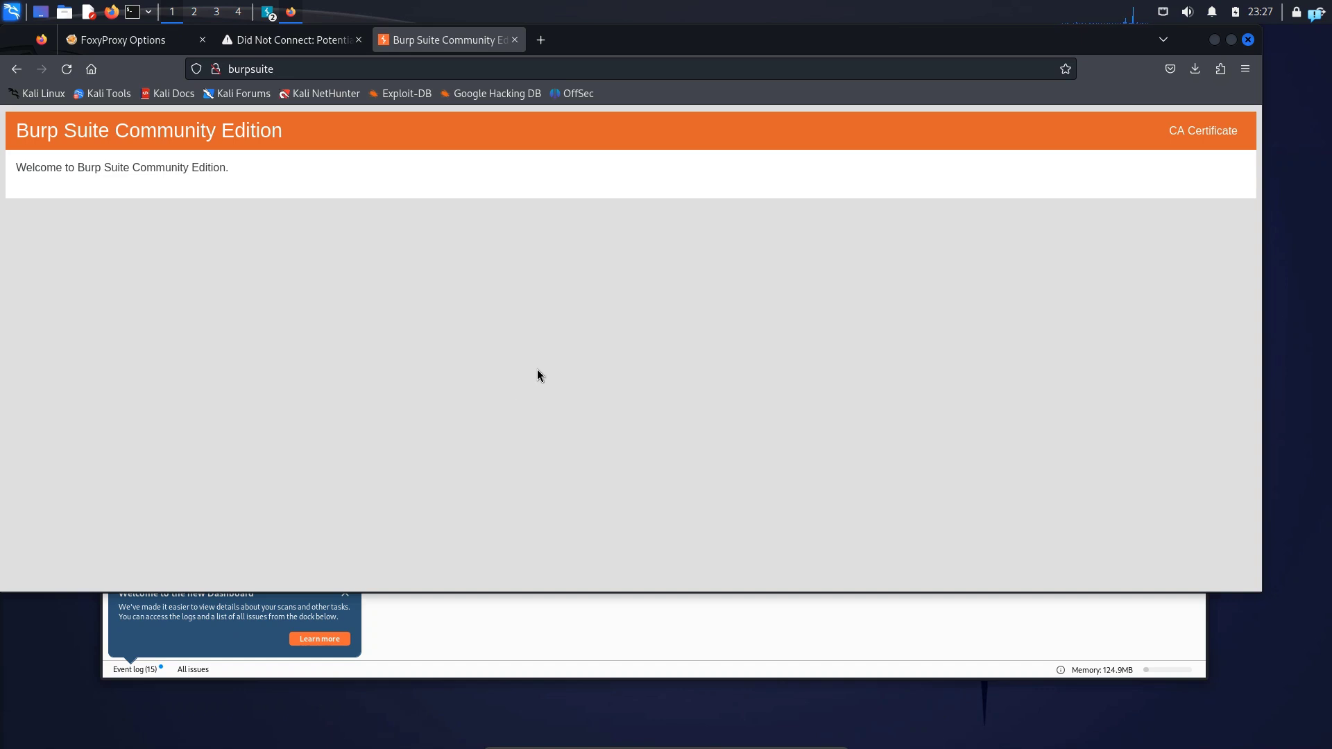
Open Firefox's certificate manager from the privacy and security settings and show the certificate authorities
{"action": "left_click", "coordinate": [1245, 70]}
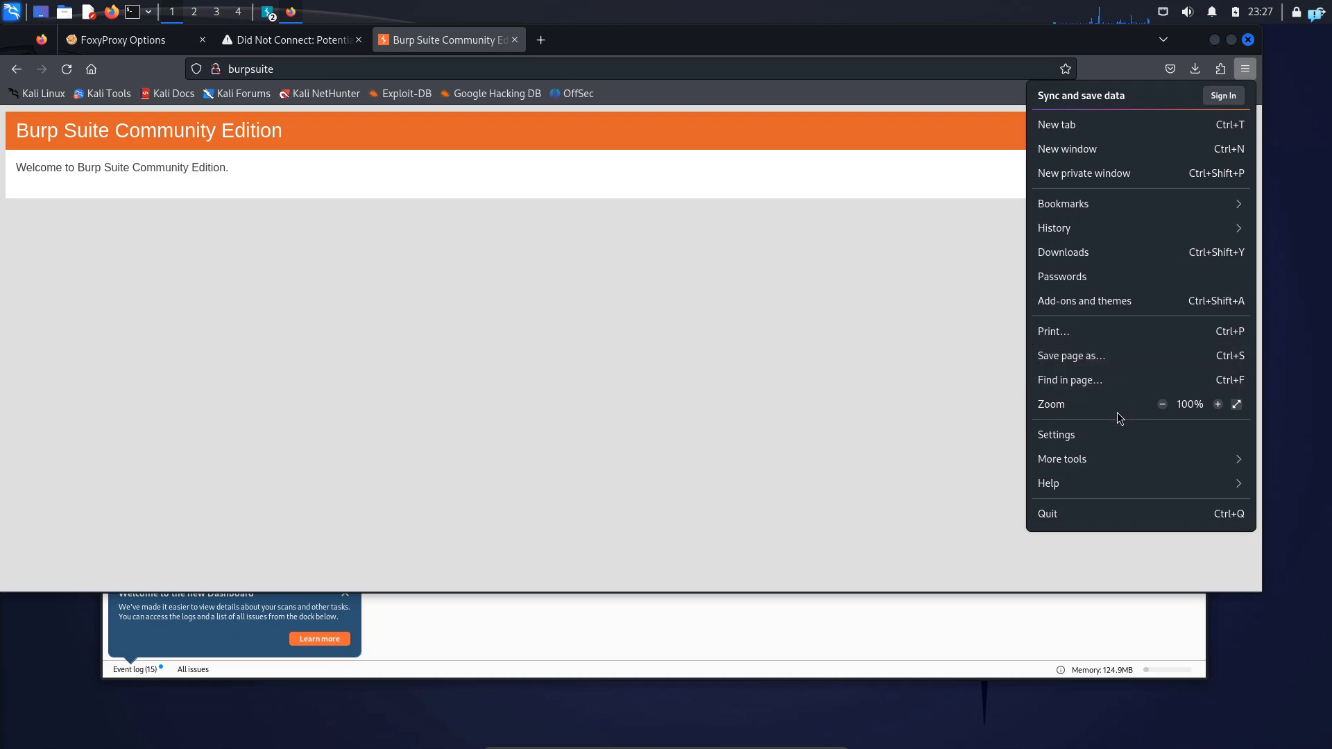
{"action": "left_click", "coordinate": [1117, 435]}
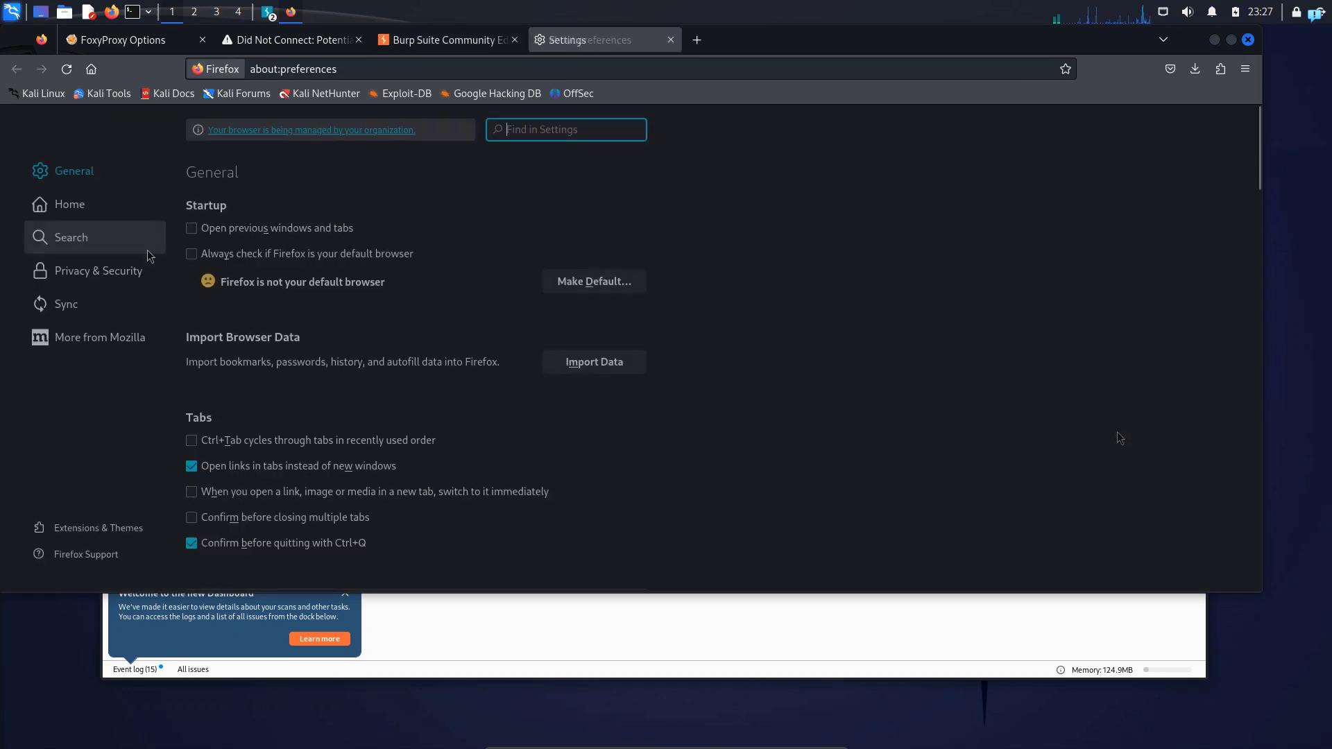
{"action": "left_click", "coordinate": [82, 274]}
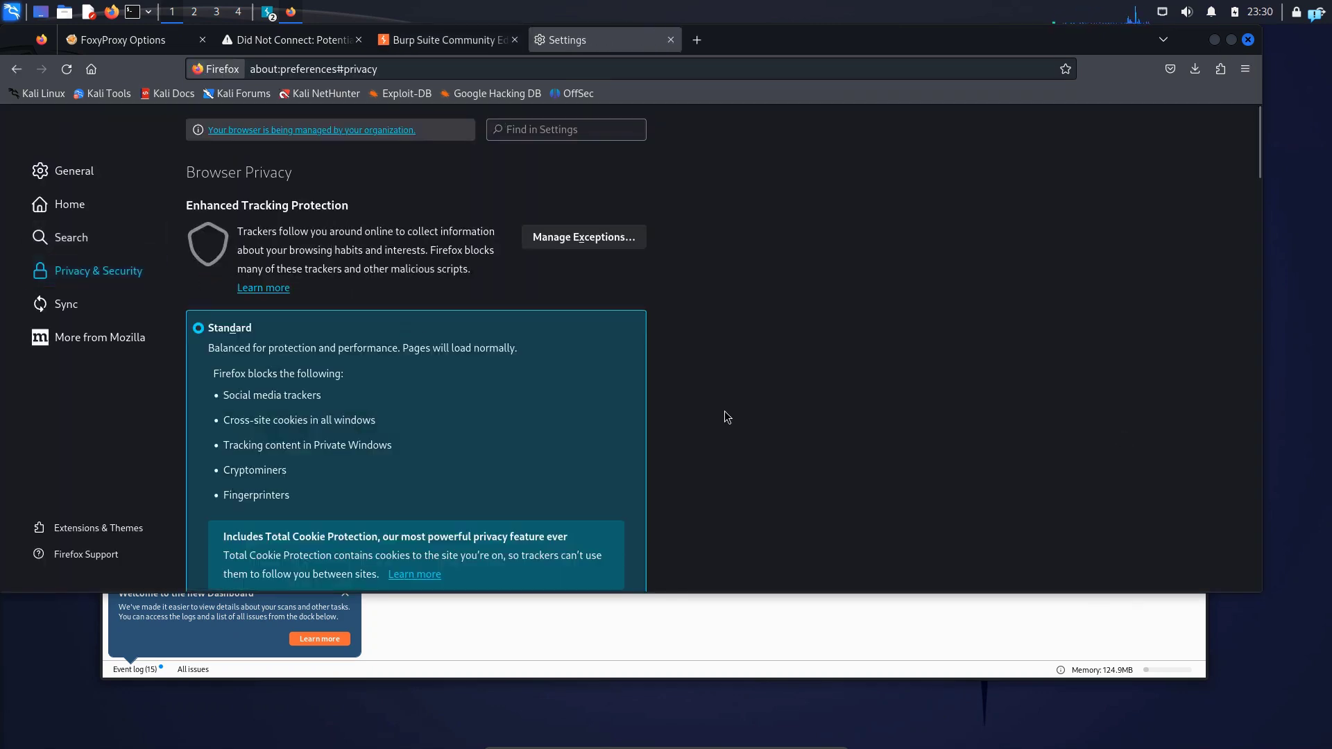
{"action": "scroll", "coordinate": [724, 410], "scroll_direction": "down", "scroll_amount": 6}
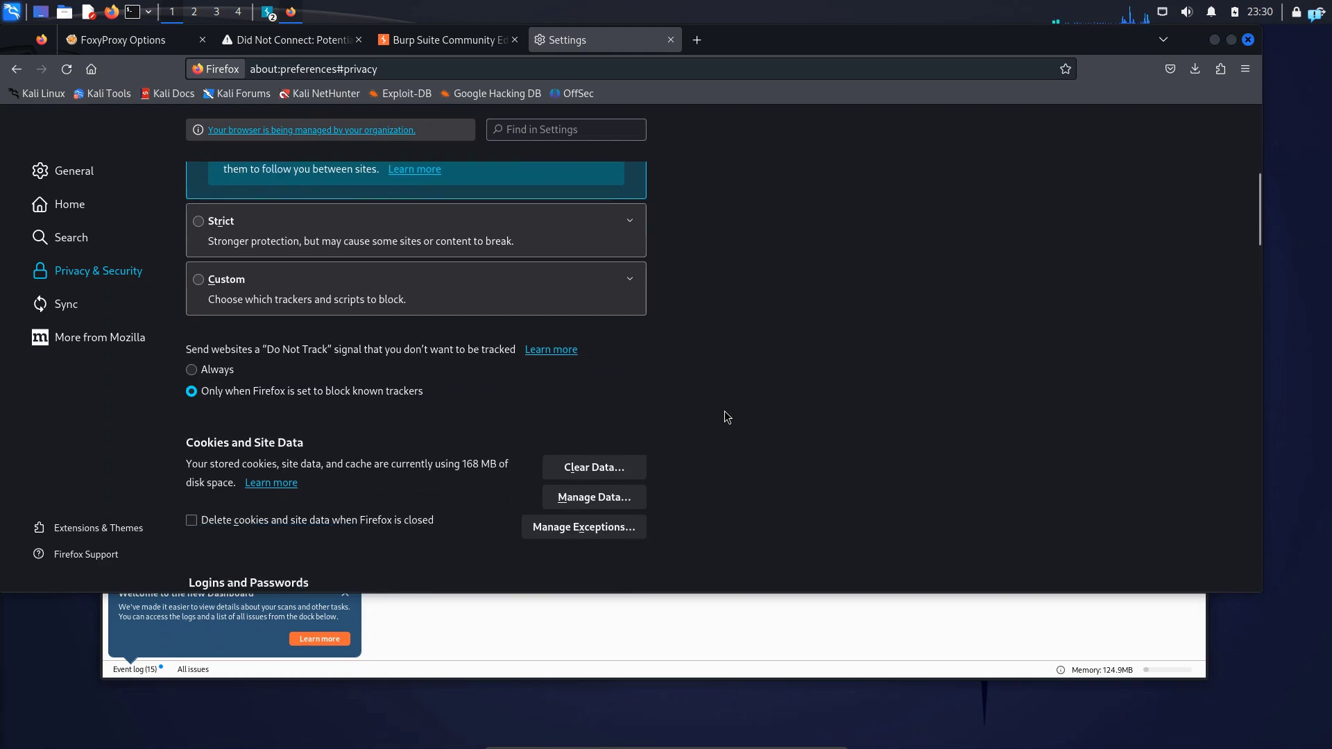
{"action": "scroll", "coordinate": [724, 410], "scroll_direction": "down", "scroll_amount": 10}
{"action": "left_click_drag", "start_coordinate": [183, 394], "coordinate": [277, 445]}
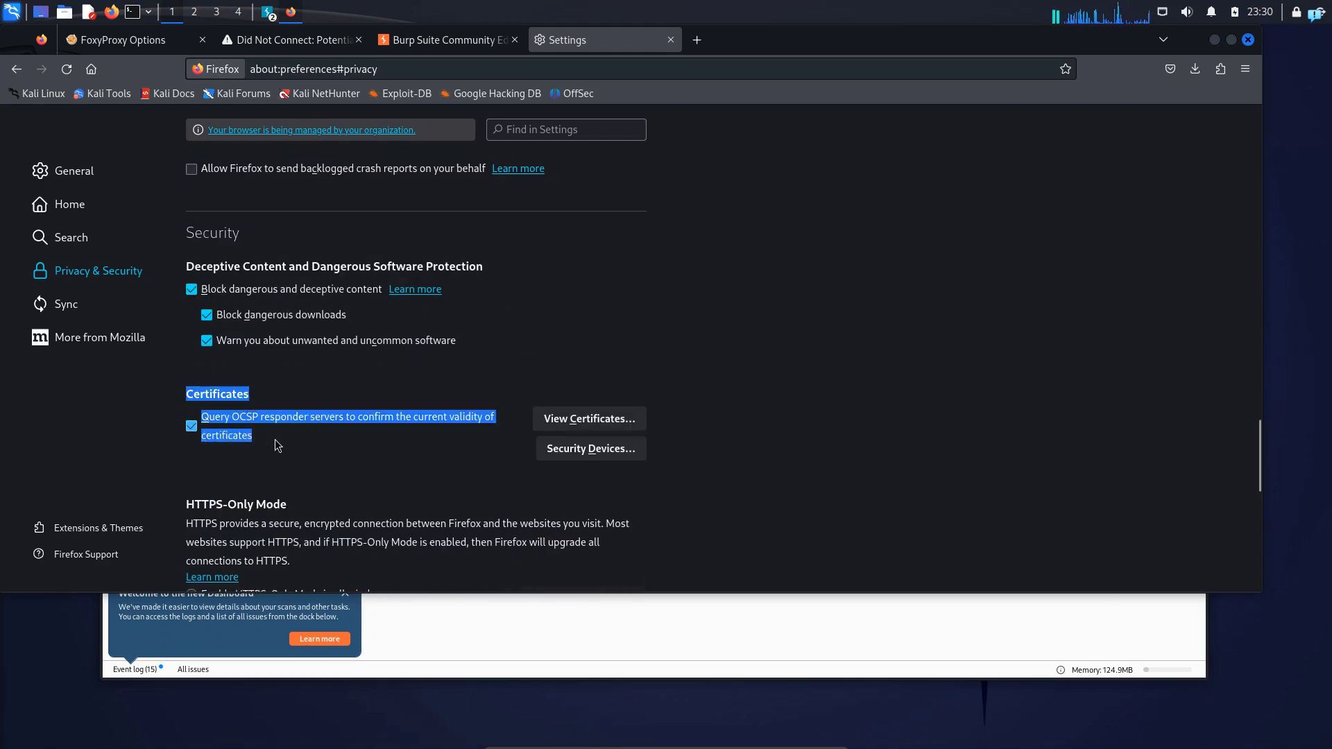
{"action": "left_click", "coordinate": [573, 425]}
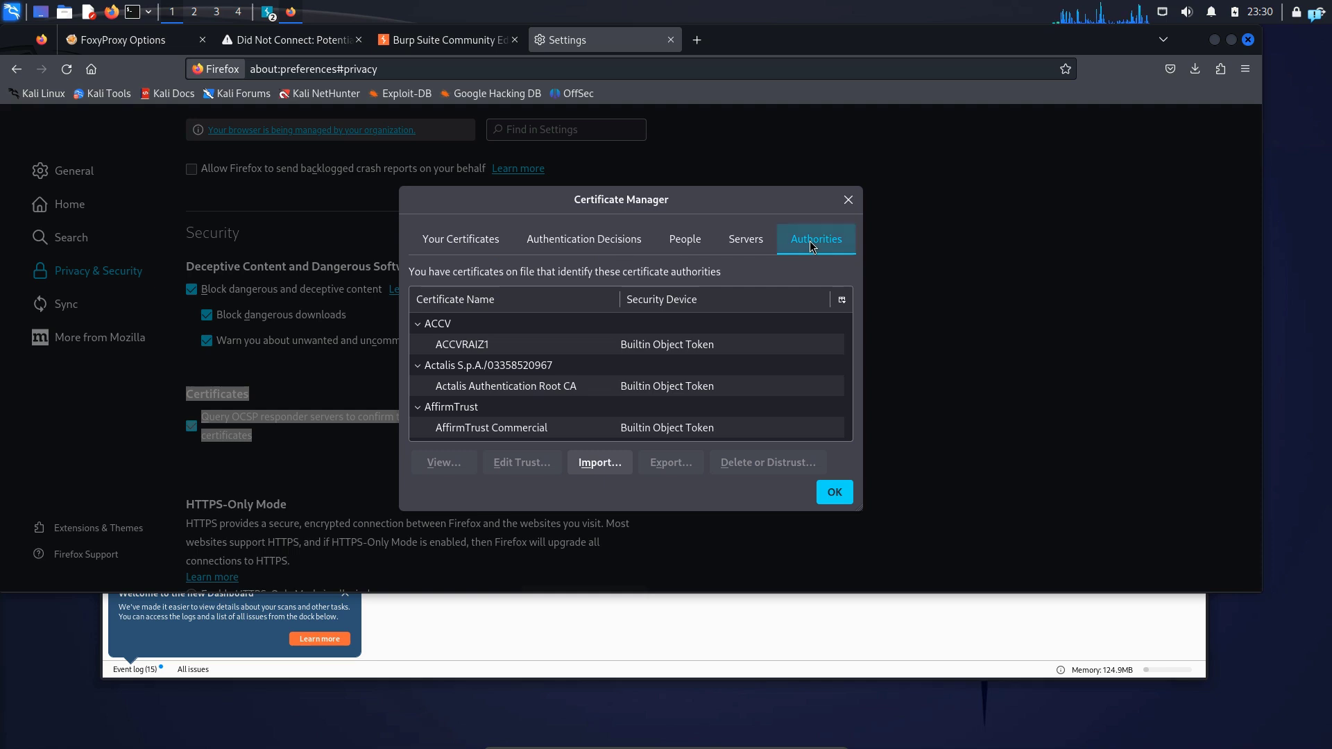
Choose cacert.der from the Downloads folder as the CA certificate to import
{"action": "left_click", "coordinate": [604, 467]}
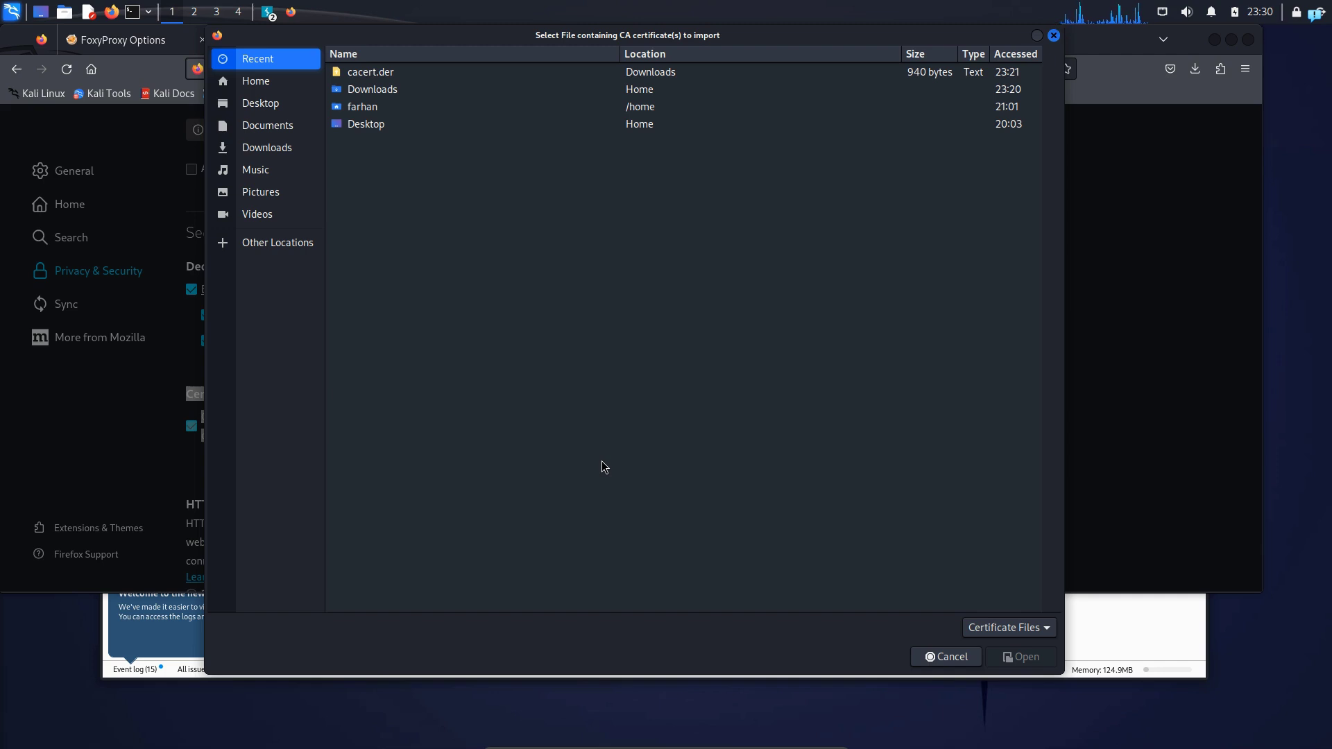
{"action": "left_click", "coordinate": [290, 151]}
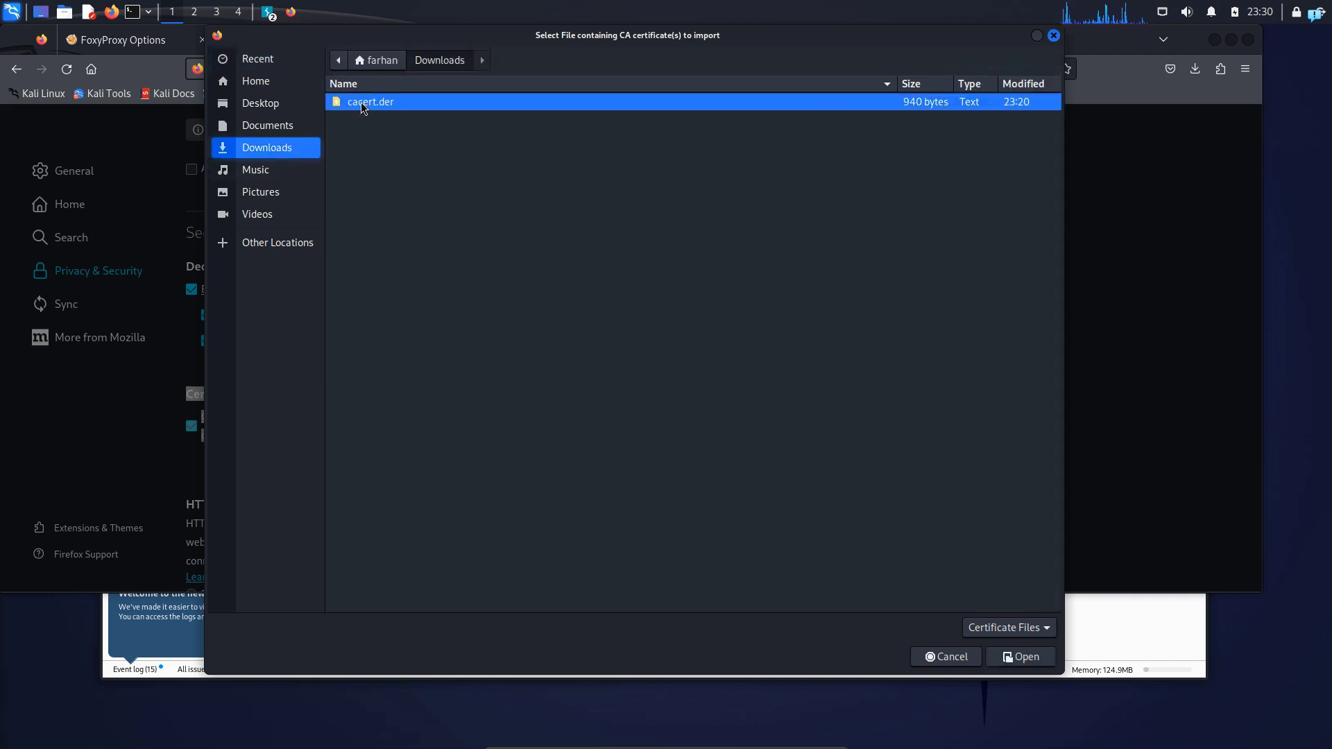
{"action": "left_click", "coordinate": [1022, 657]}
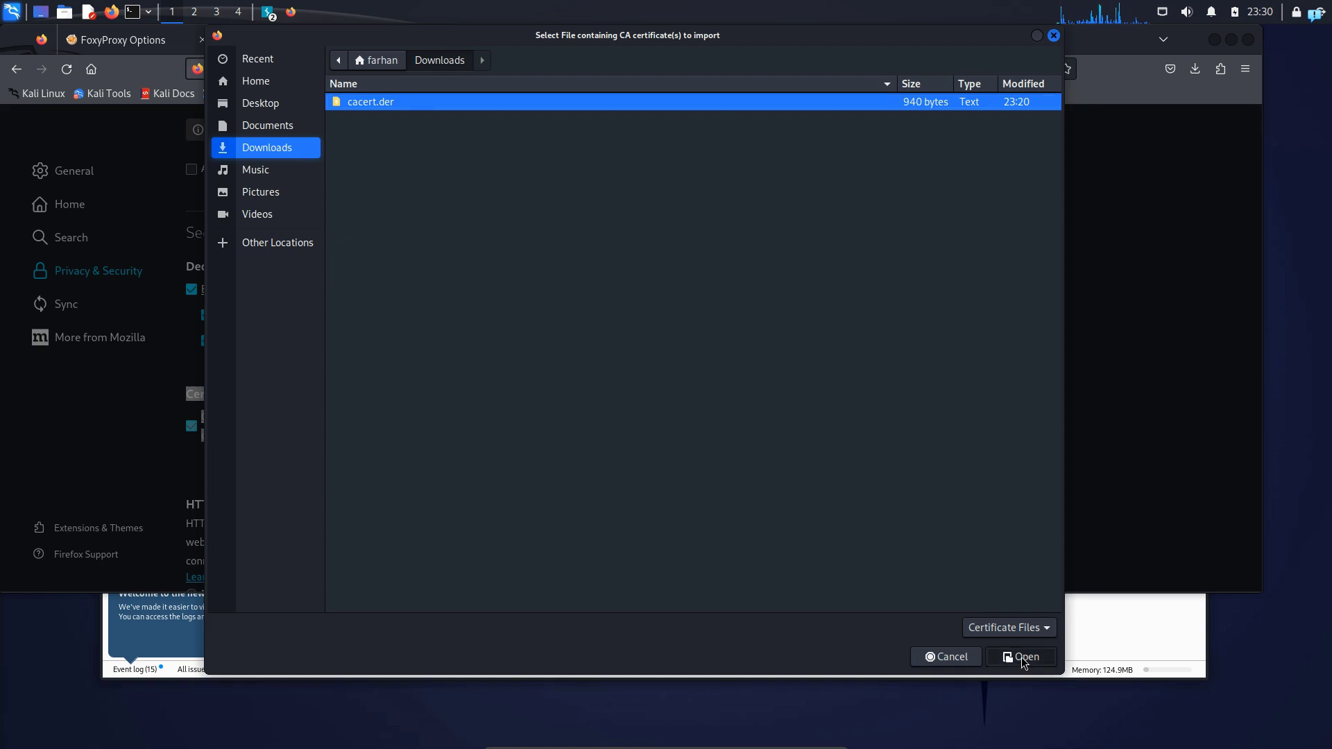
Trust the PortSwigger CA for identifying websites and email users, complete the import, and close the settings page
{"action": "left_click", "coordinate": [411, 378]}
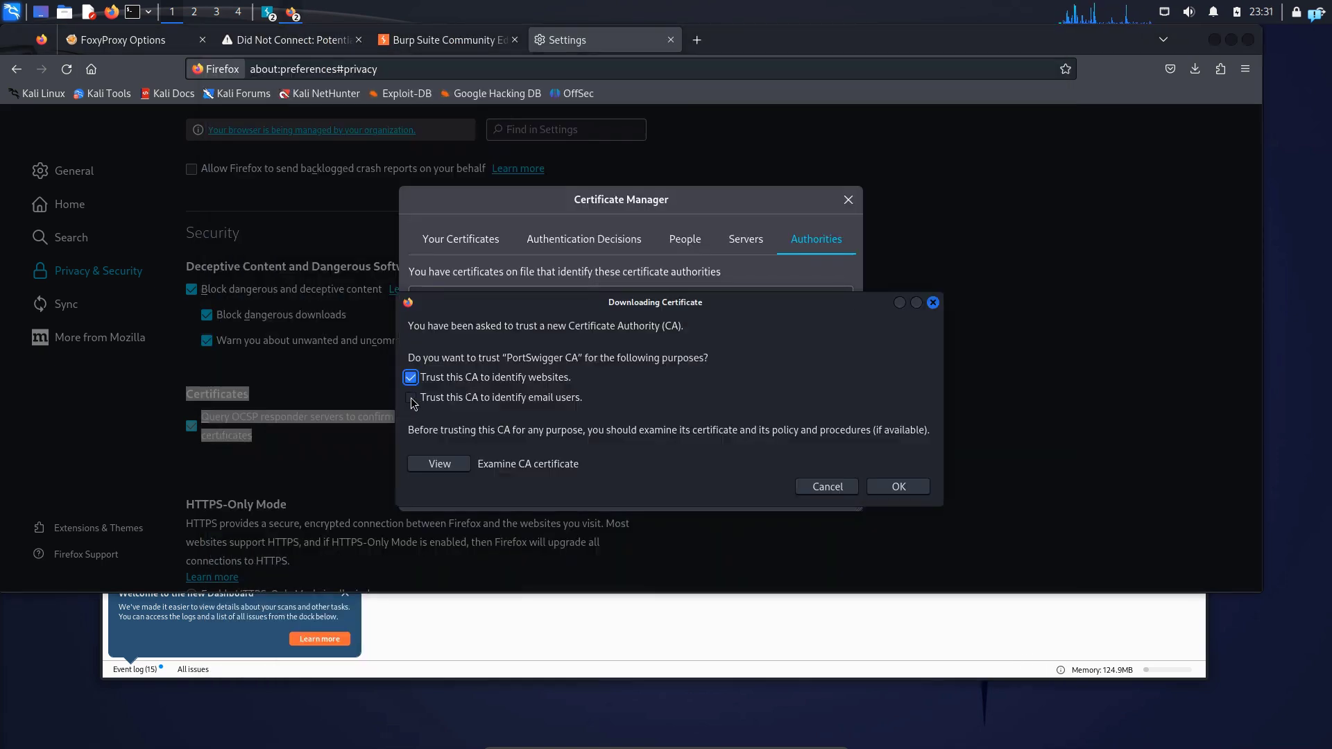
{"action": "left_click", "coordinate": [411, 398]}
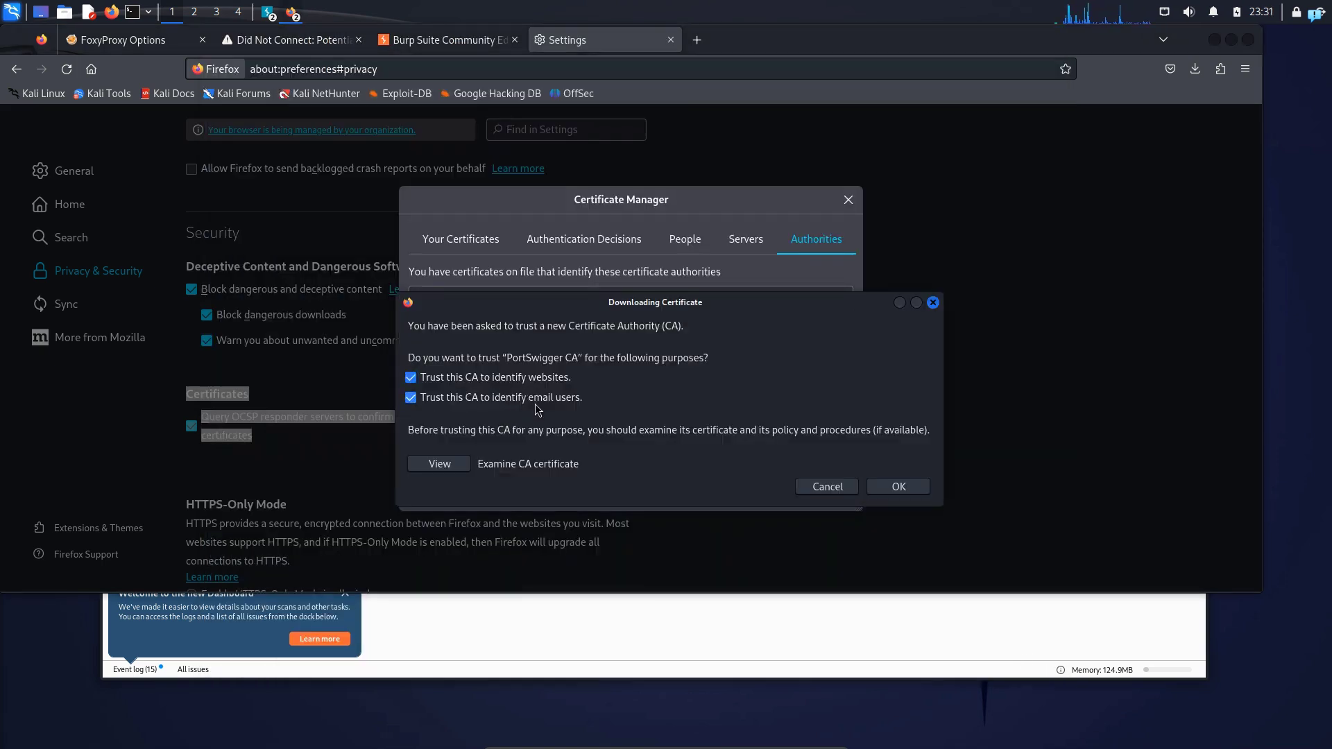
{"action": "left_click", "coordinate": [894, 485]}
{"action": "left_click", "coordinate": [834, 493]}
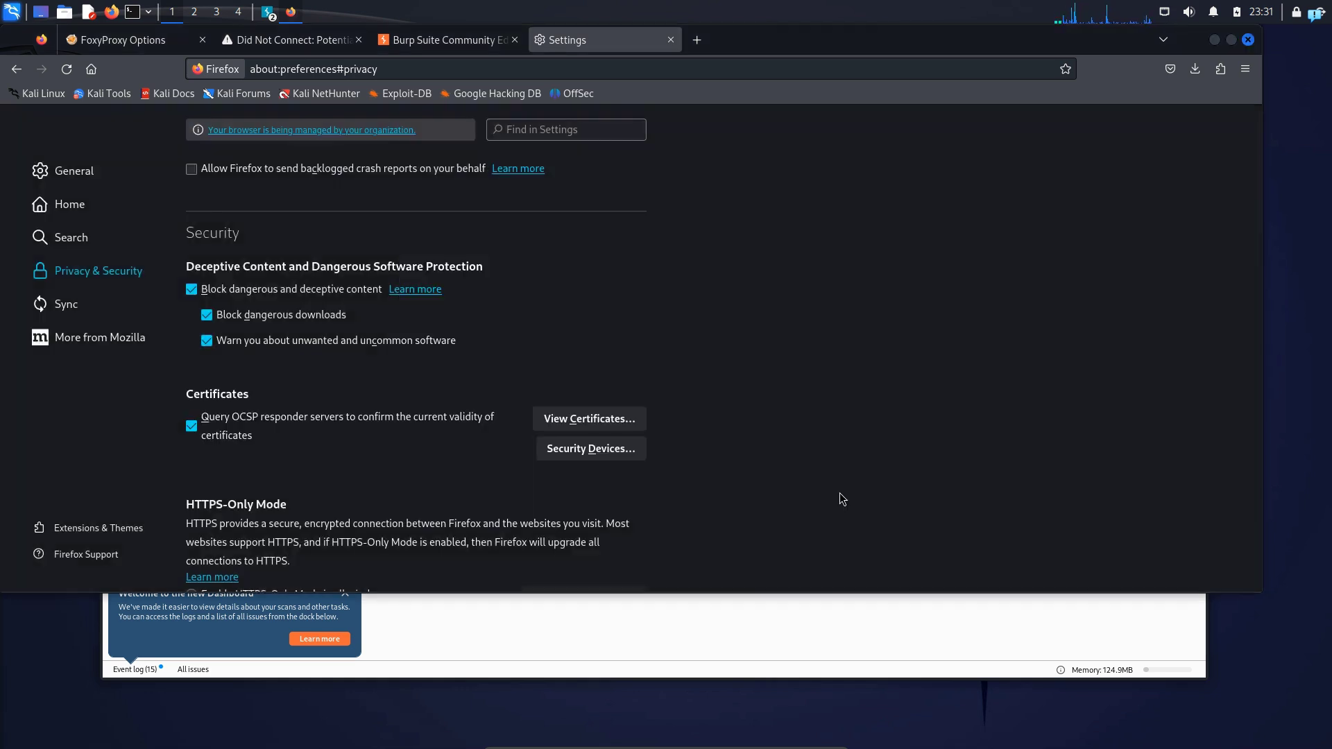
{"action": "left_click", "coordinate": [672, 40]}
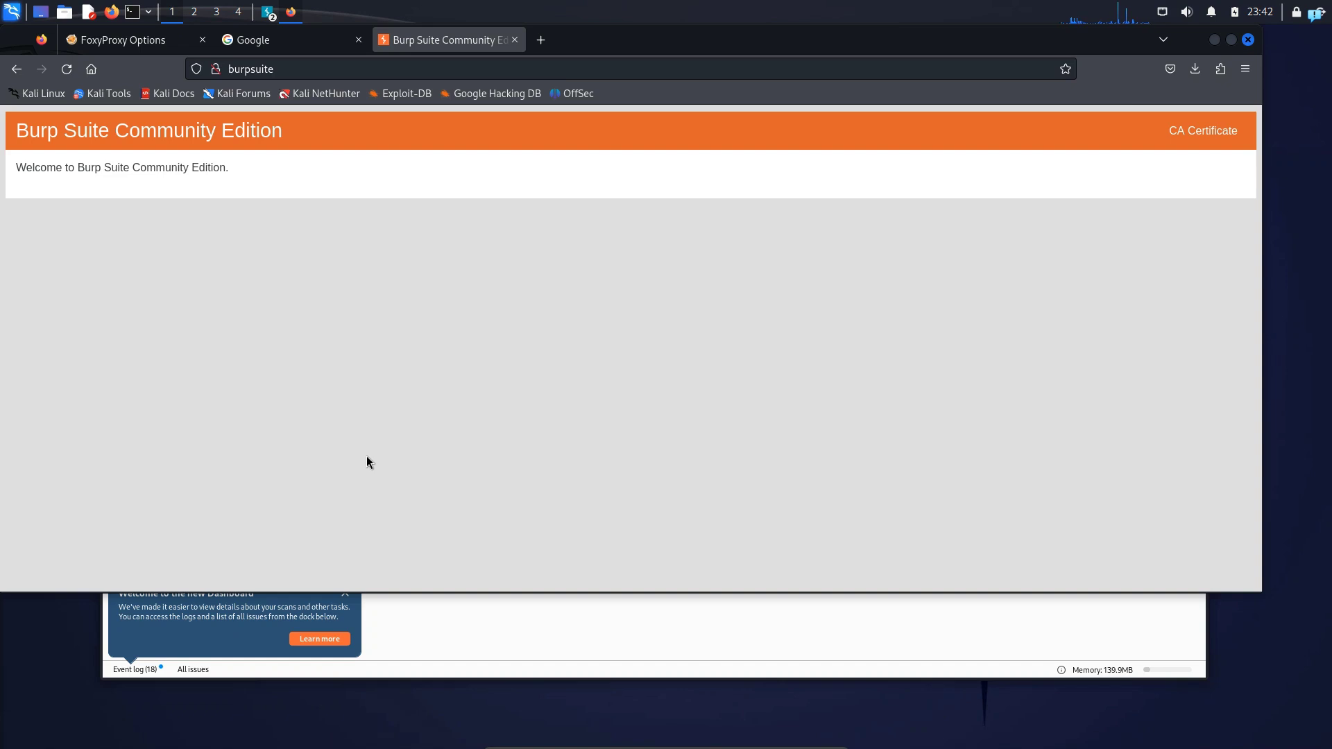
Select the 127.0.0.1:8080 proxy in FoxyProxy again and switch request interception back on in Burp Suite
{"action": "left_click", "coordinate": [1219, 69]}
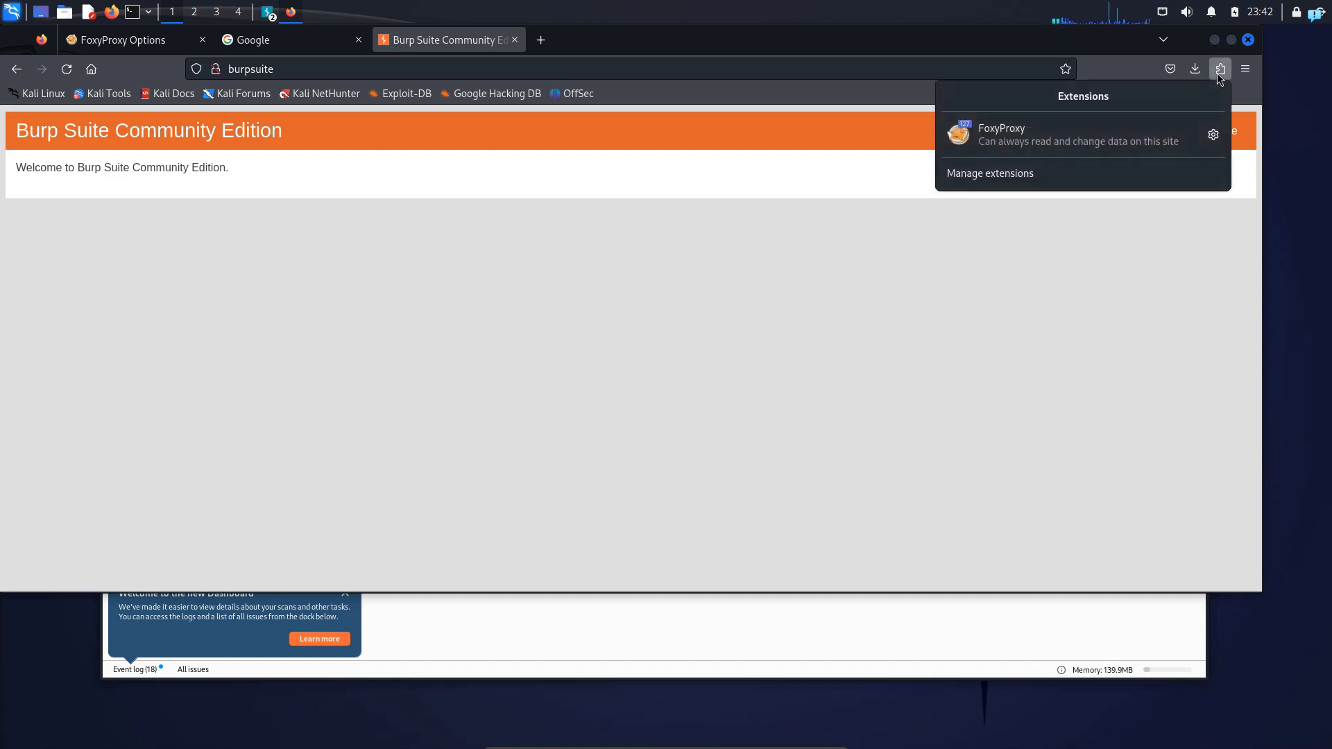
{"action": "left_click", "coordinate": [992, 138]}
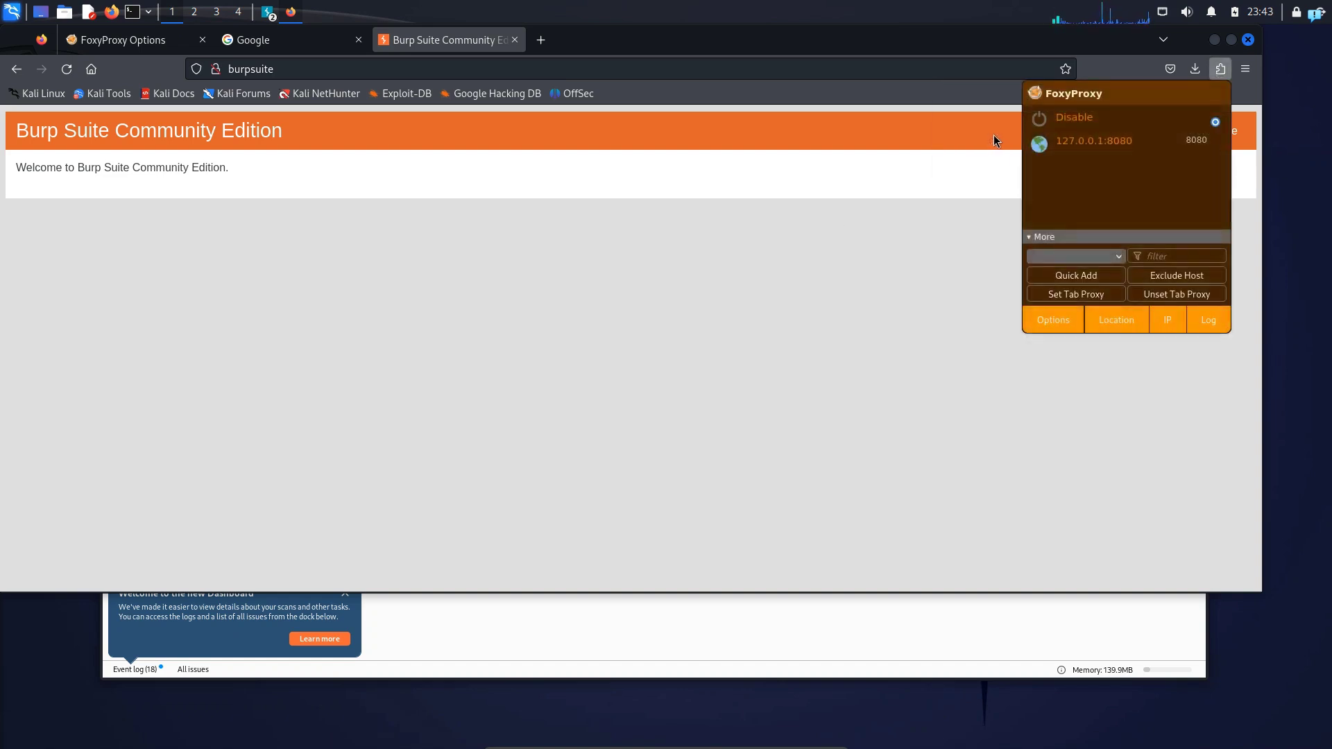
{"action": "left_click", "coordinate": [1086, 150]}
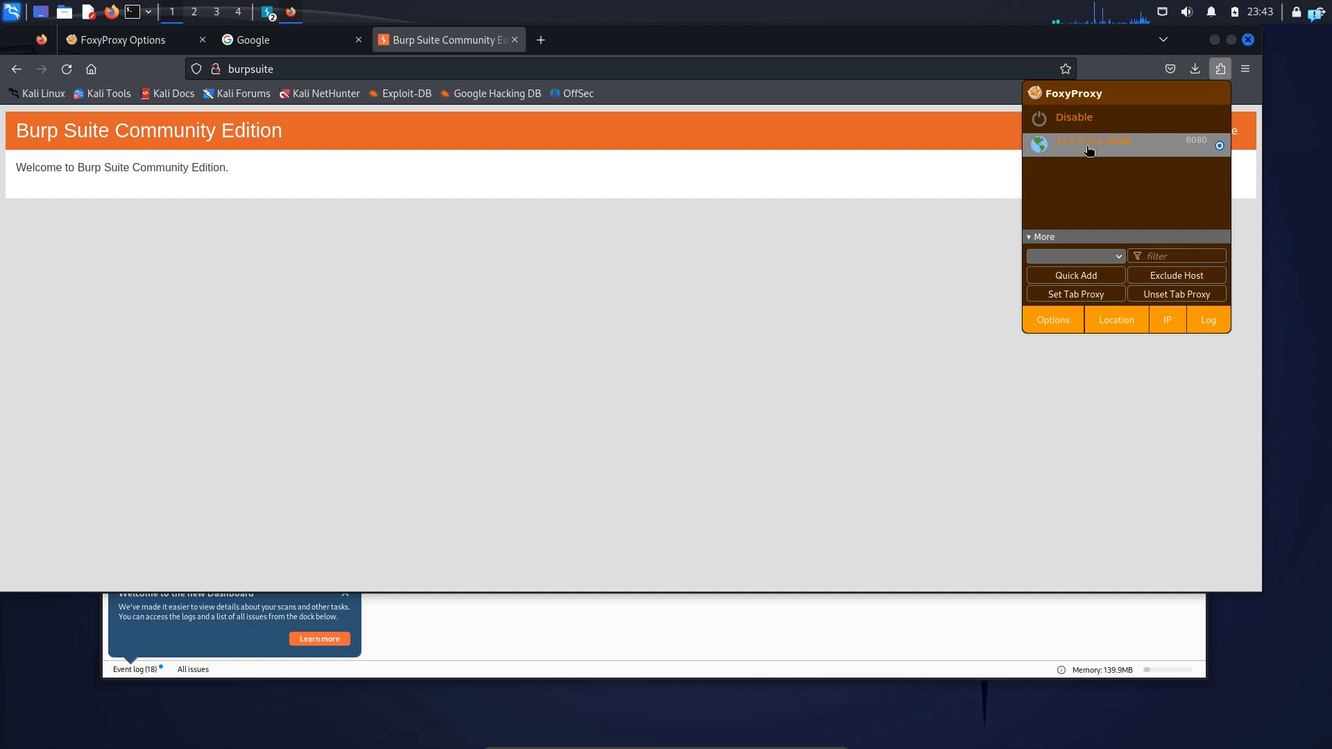
{"action": "left_click", "coordinate": [656, 638]}
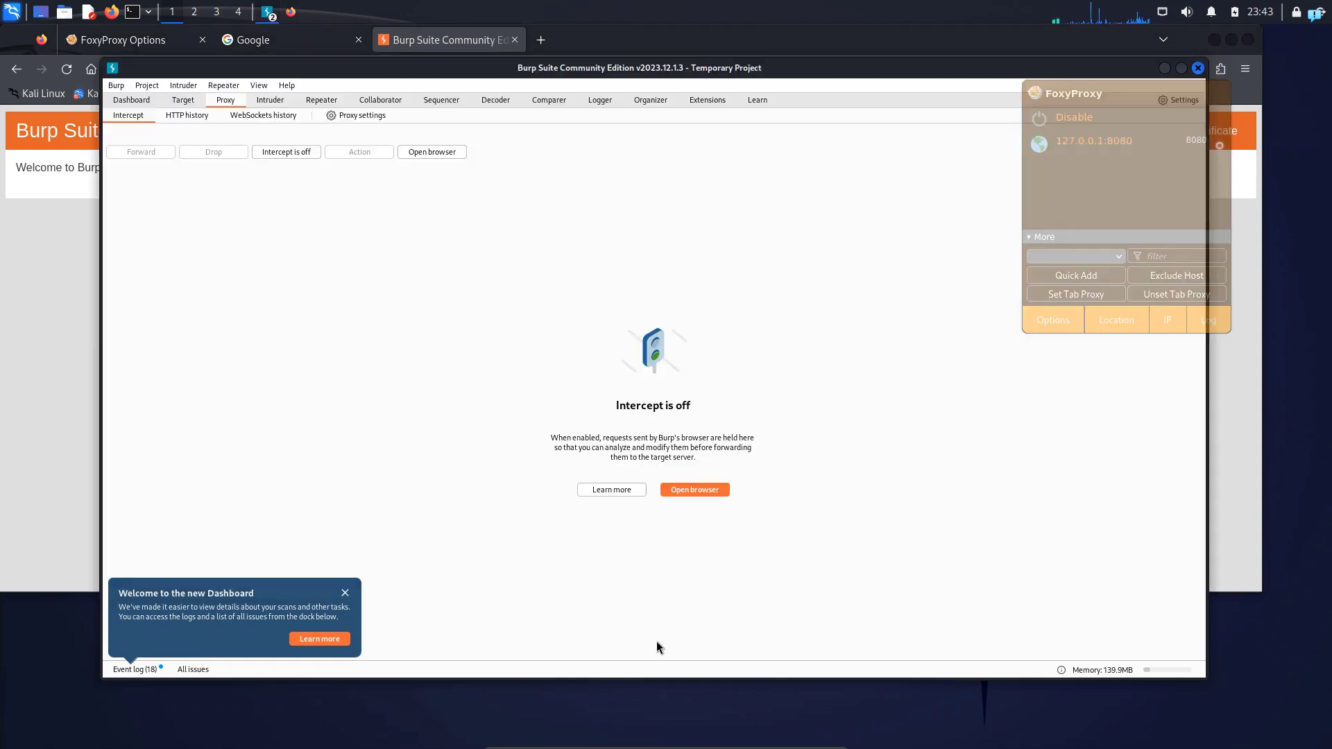
{"action": "left_click", "coordinate": [277, 153]}
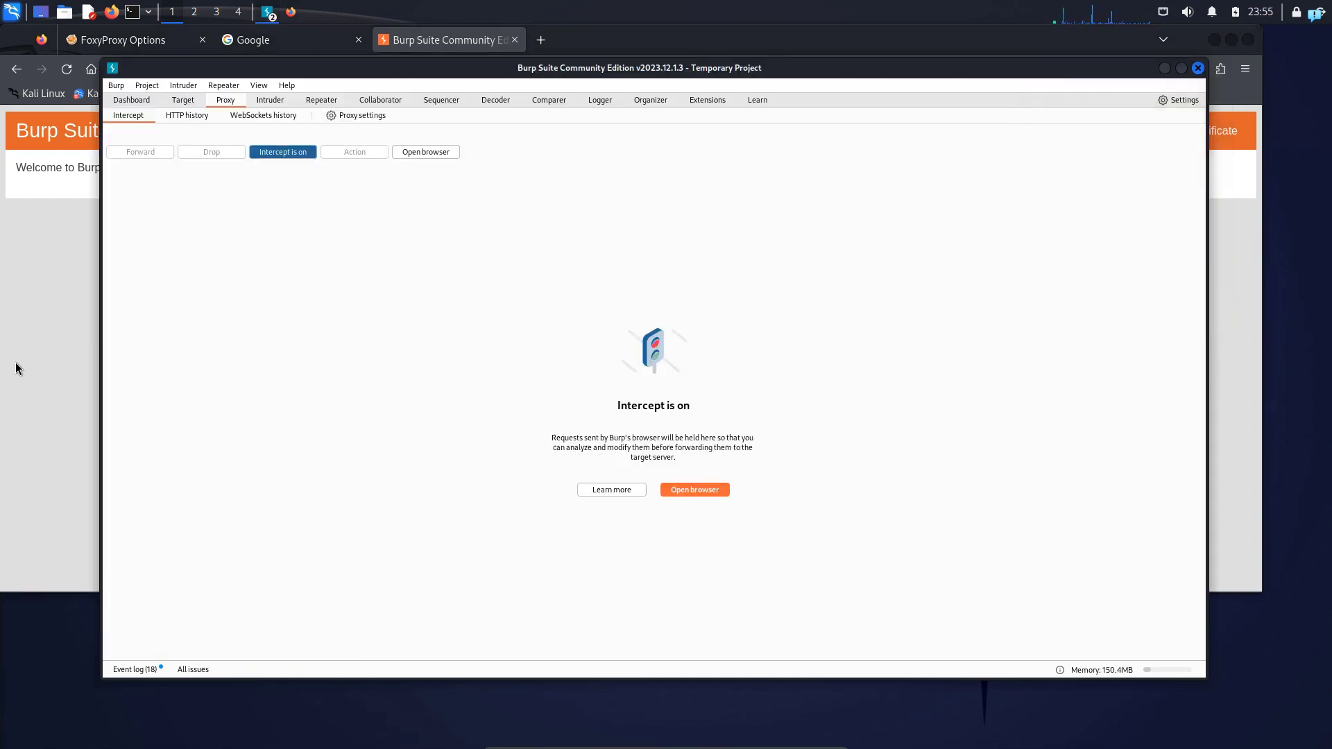
Load google.com in a new Firefox tab, and examine and drop the intercepted request in Burp Suite
{"action": "left_click", "coordinate": [61, 377]}
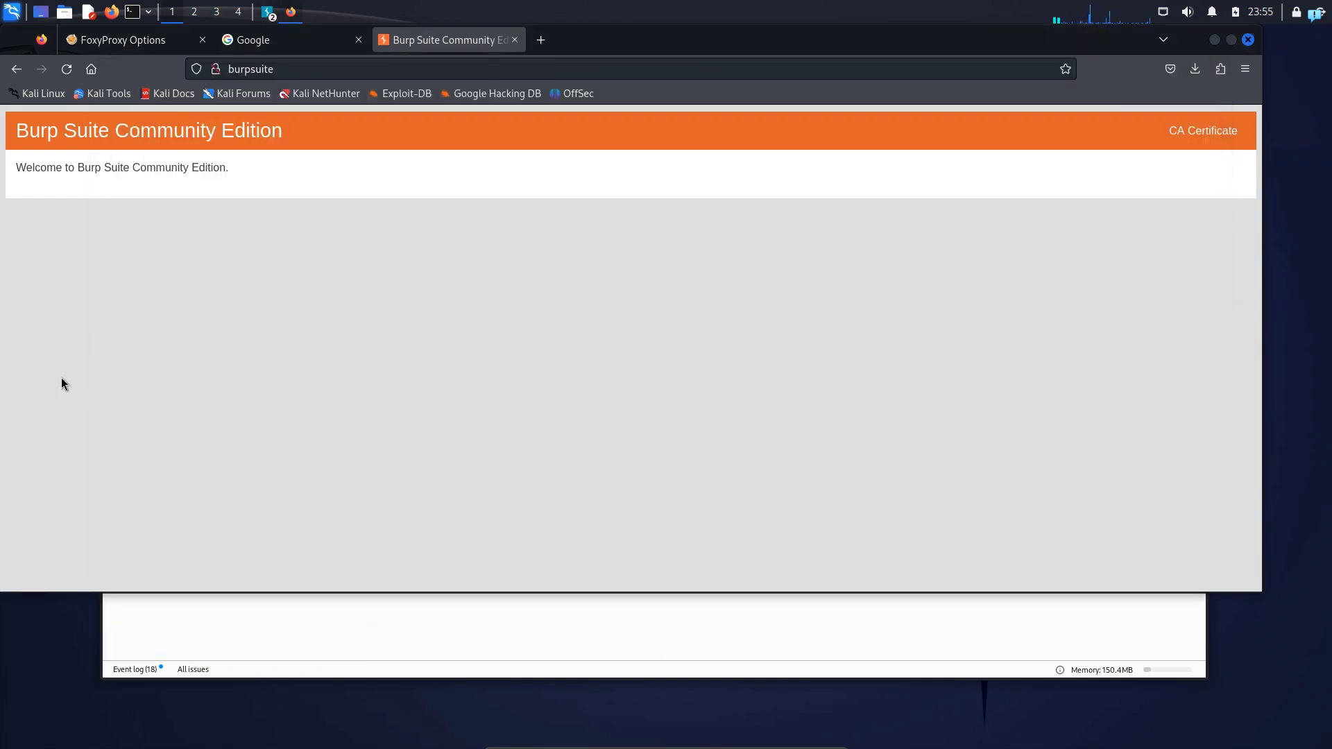
{"action": "left_click", "coordinate": [543, 42]}
{"action": "type", "text": "google.com"}
{"action": "key", "text": "Return"}
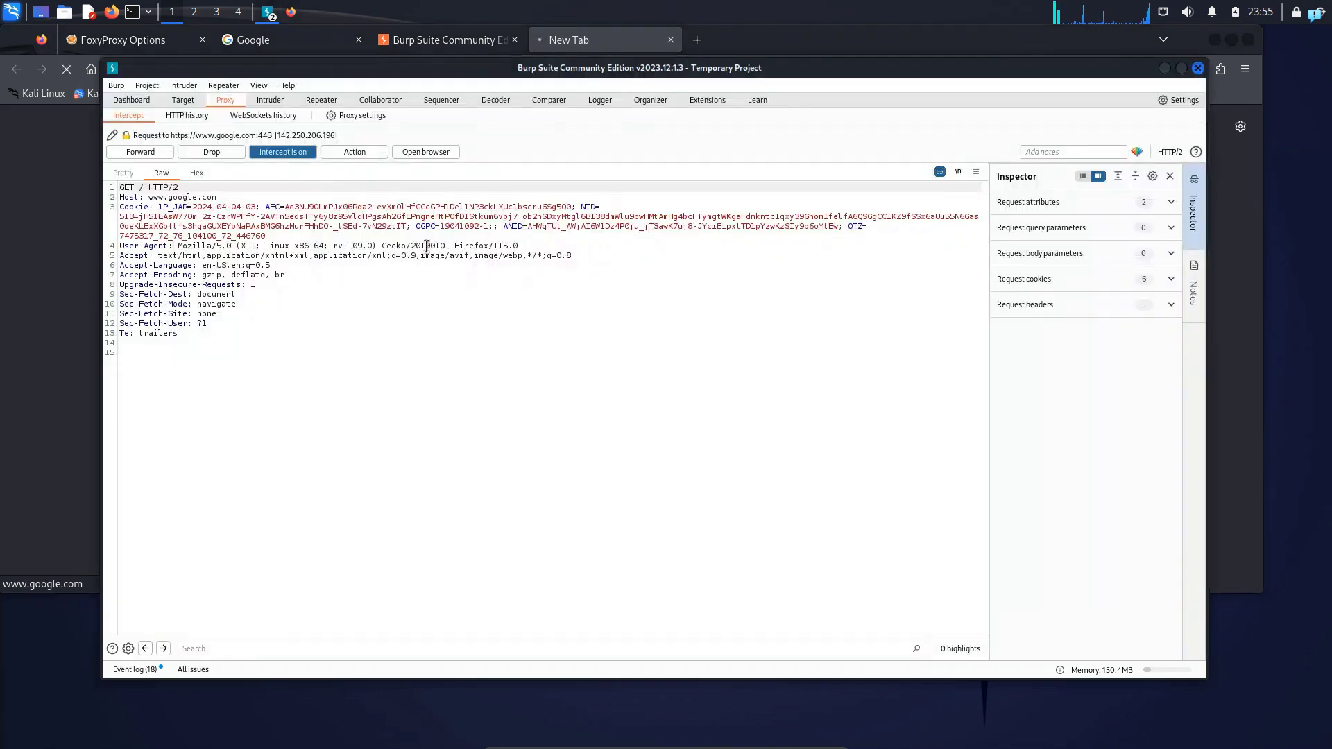
{"action": "left_click_drag", "start_coordinate": [315, 375], "coordinate": [67, 155]}
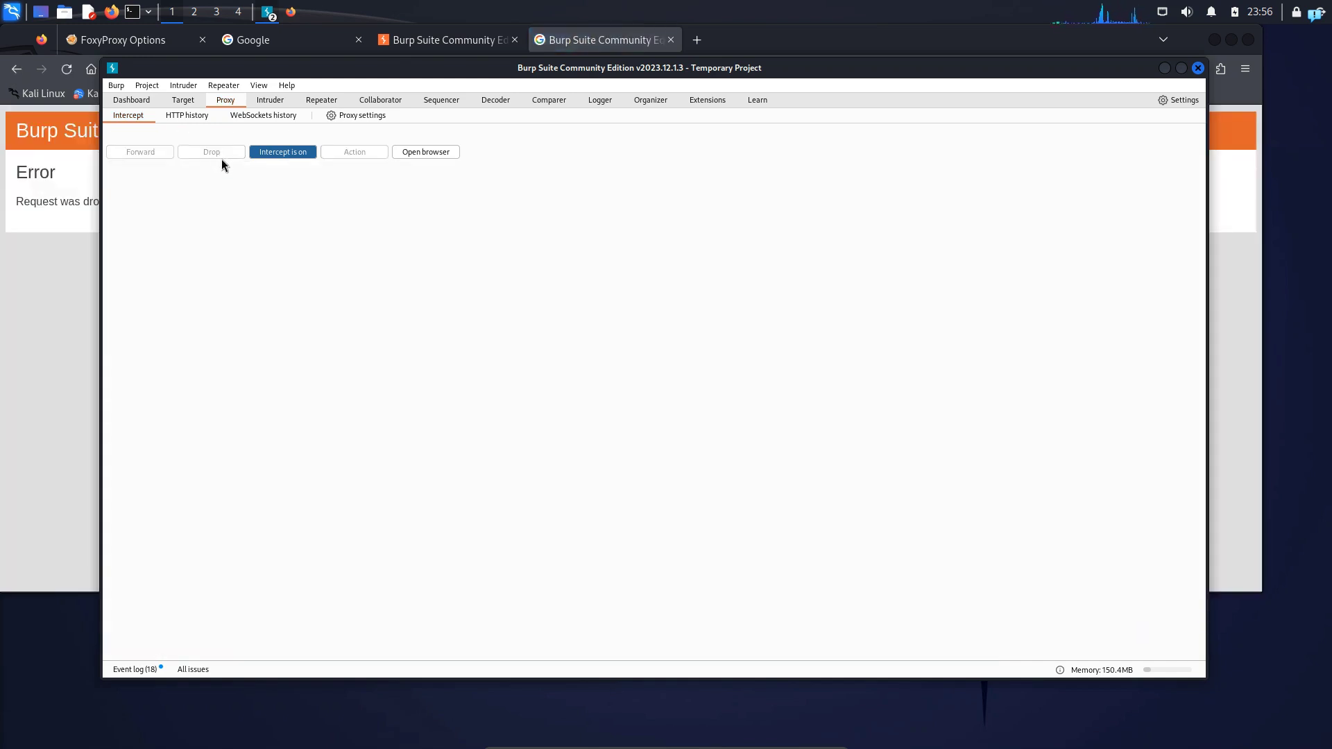
{"action": "left_click", "coordinate": [81, 319]}
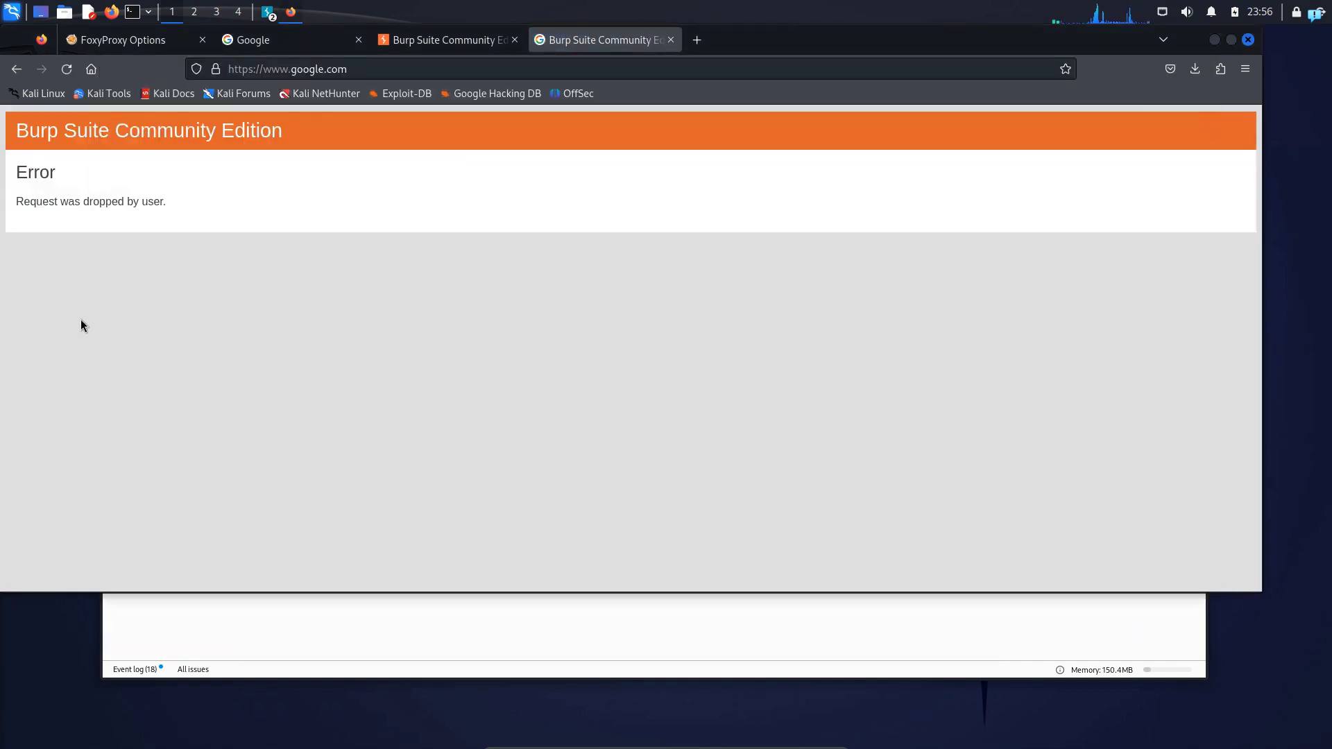
{"action": "left_click", "coordinate": [697, 41]}
{"action": "type", "text": "ht"}
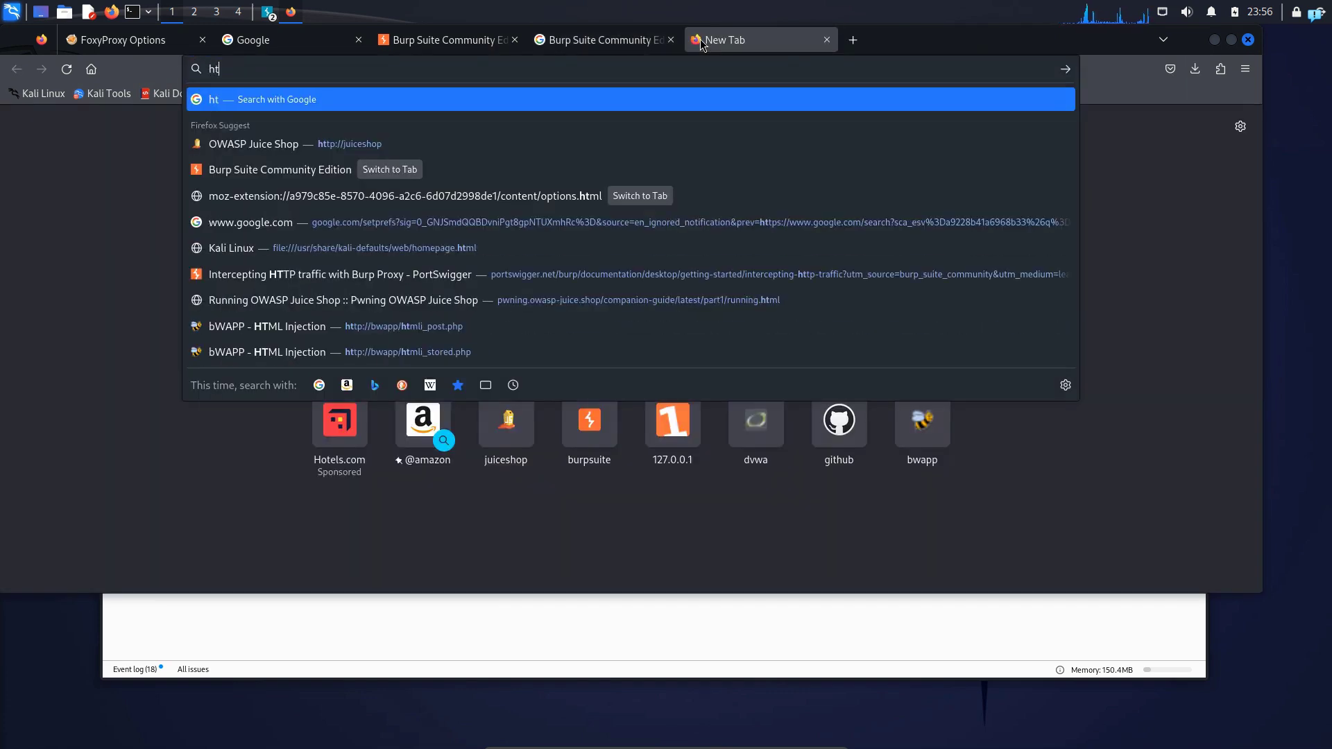
{"action": "type", "text": "tp:/"}
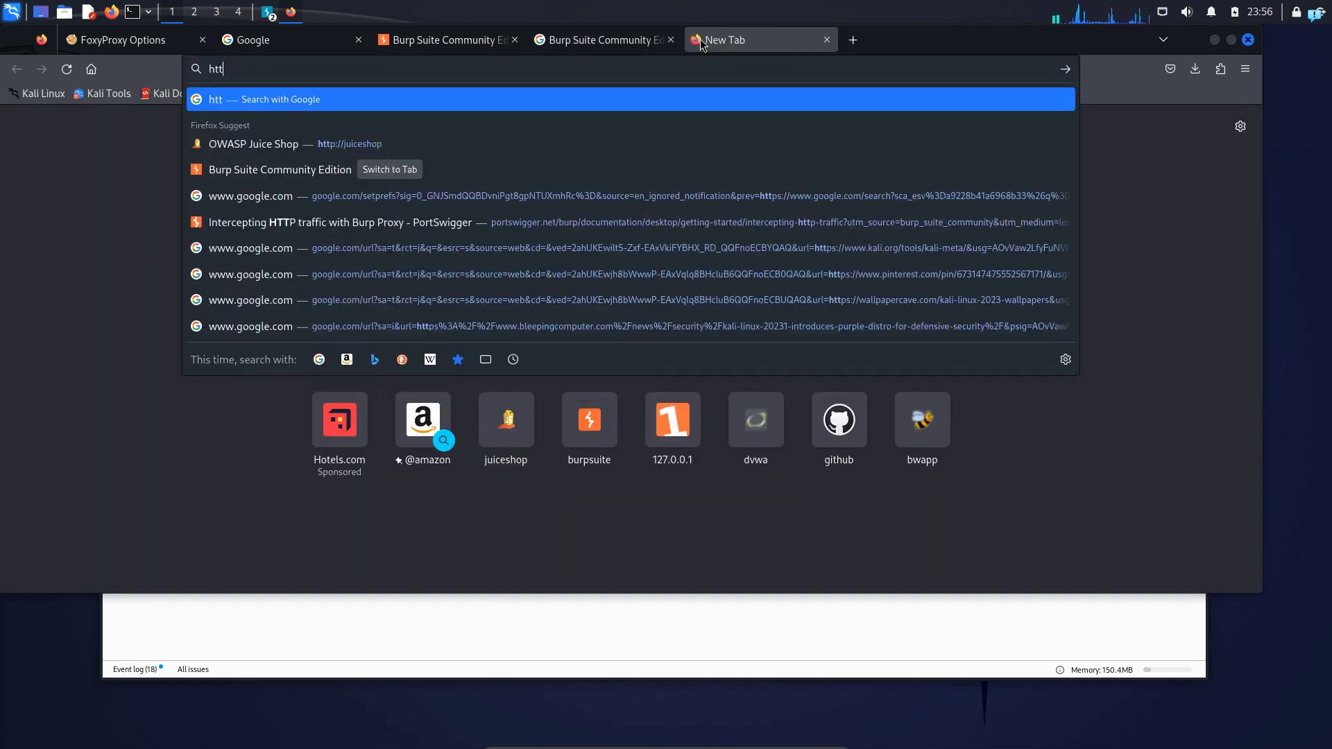
{"action": "key", "text": "Down"}
{"action": "key", "text": "Down"}
{"action": "key", "text": "Return"}
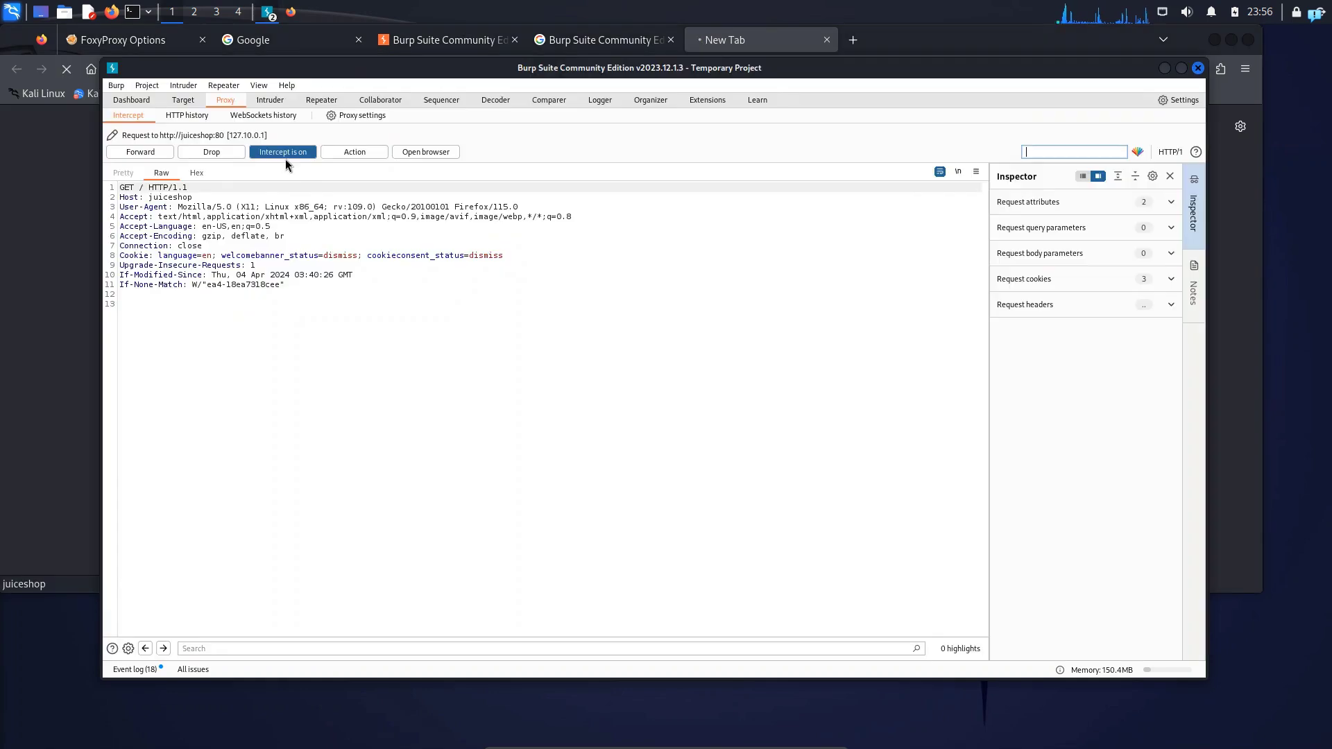
{"action": "left_click_drag", "start_coordinate": [329, 340], "coordinate": [95, 187]}
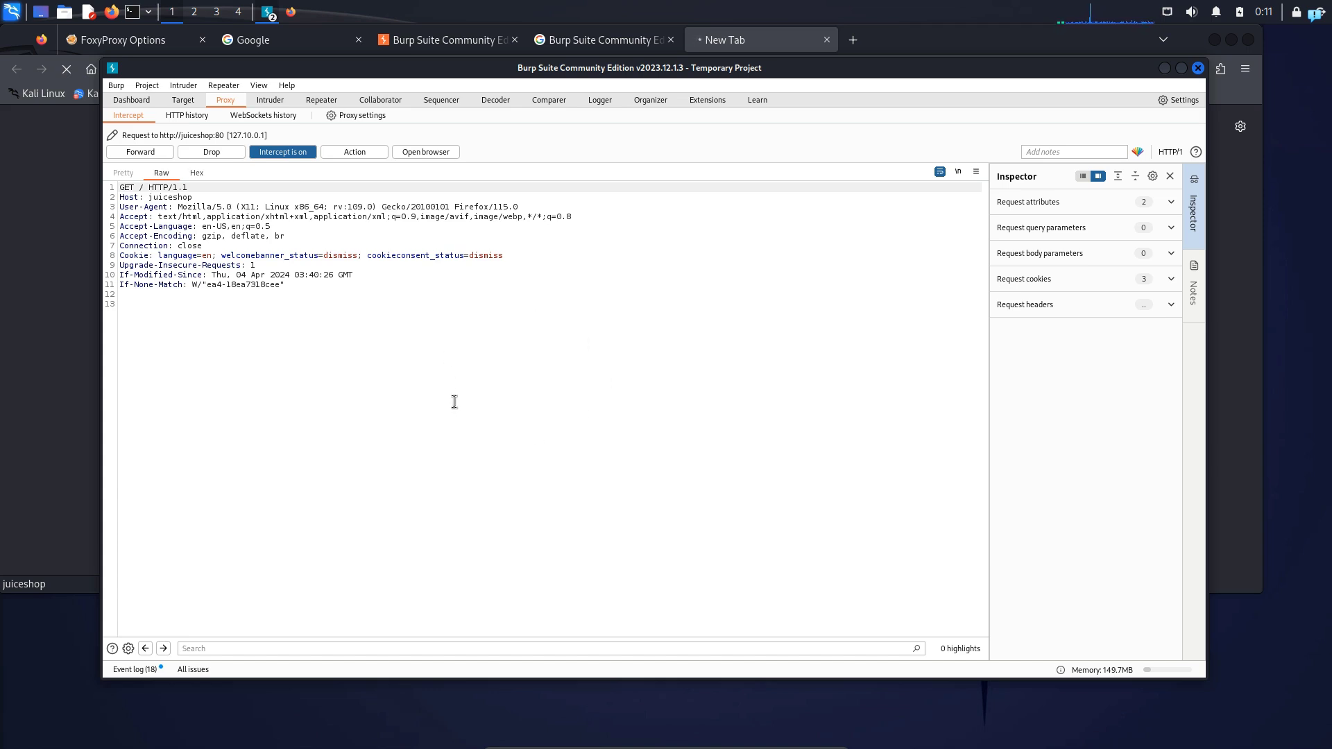
Return to Firefox, open about:config in a new tab, and accept the risk to reach the advanced preferences
{"action": "left_click", "coordinate": [69, 335]}
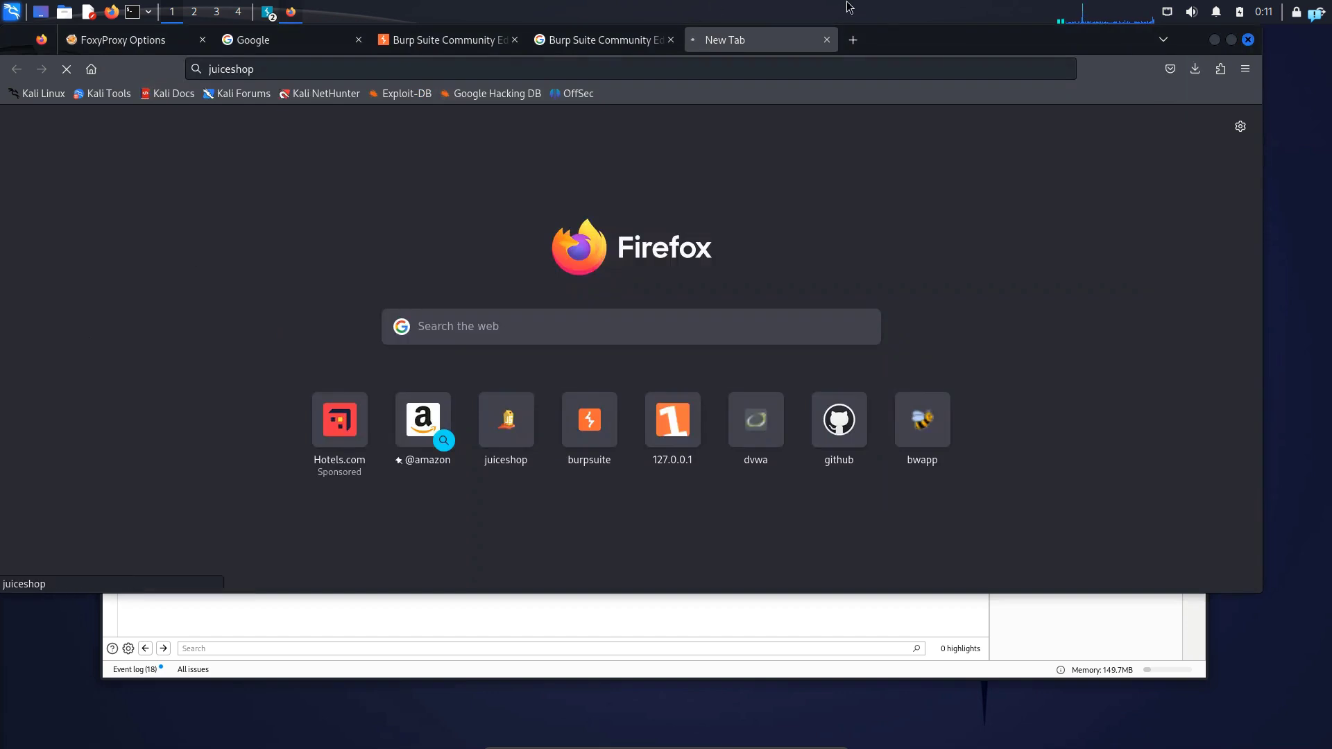
{"action": "left_click", "coordinate": [853, 42]}
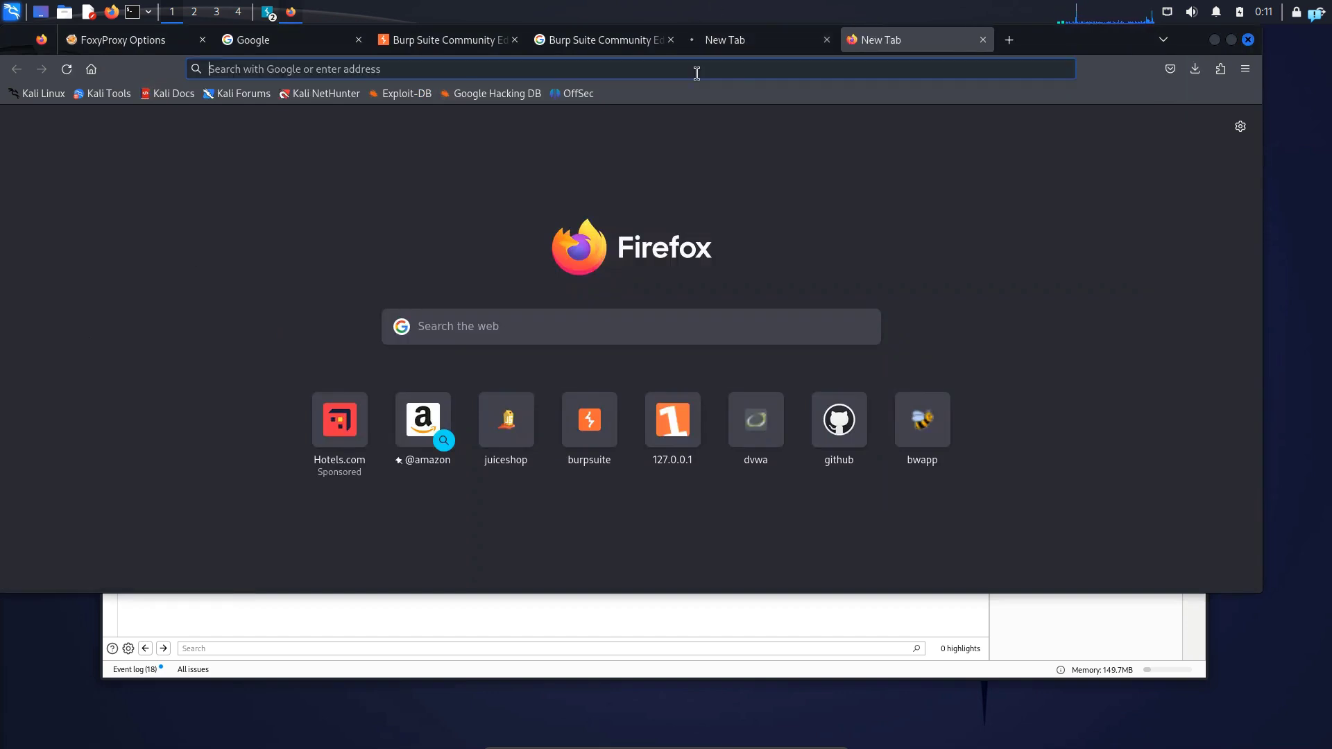
{"action": "type", "text": "about:"}
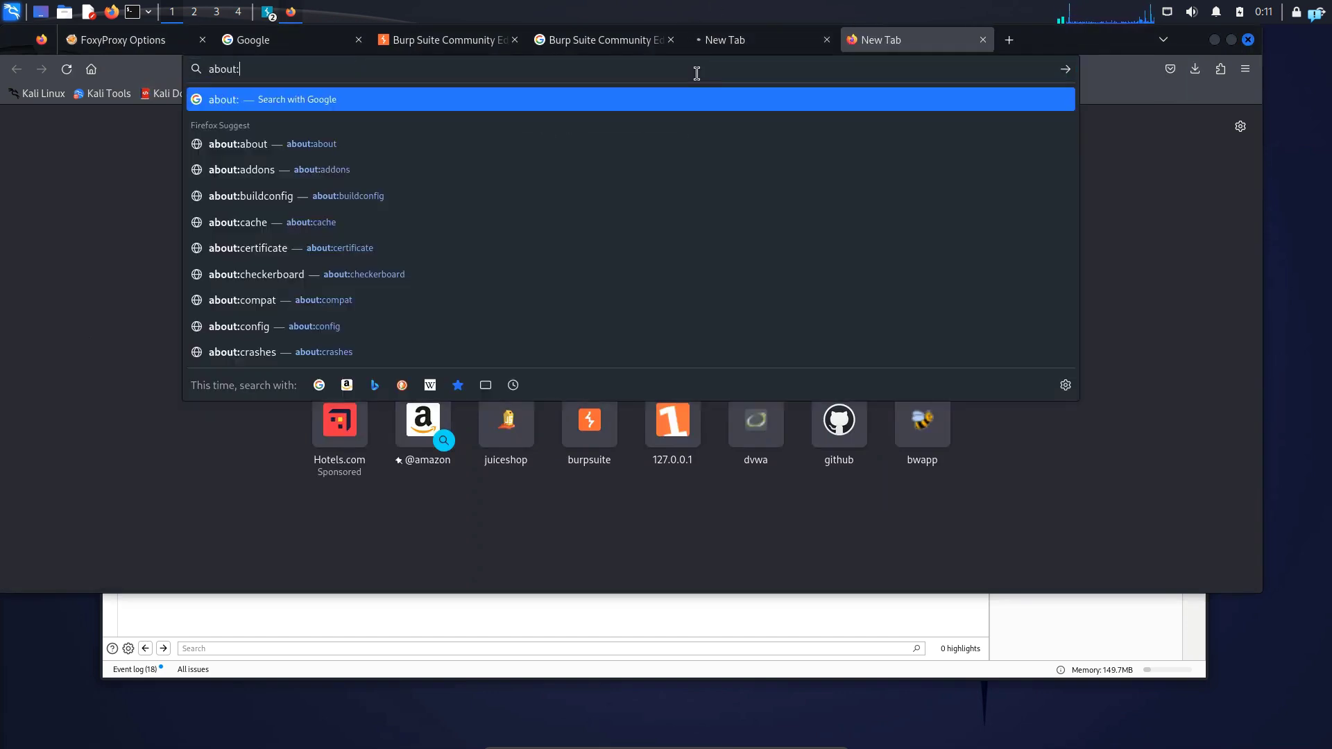
{"action": "type", "text": "config"}
{"action": "key", "text": "Return"}
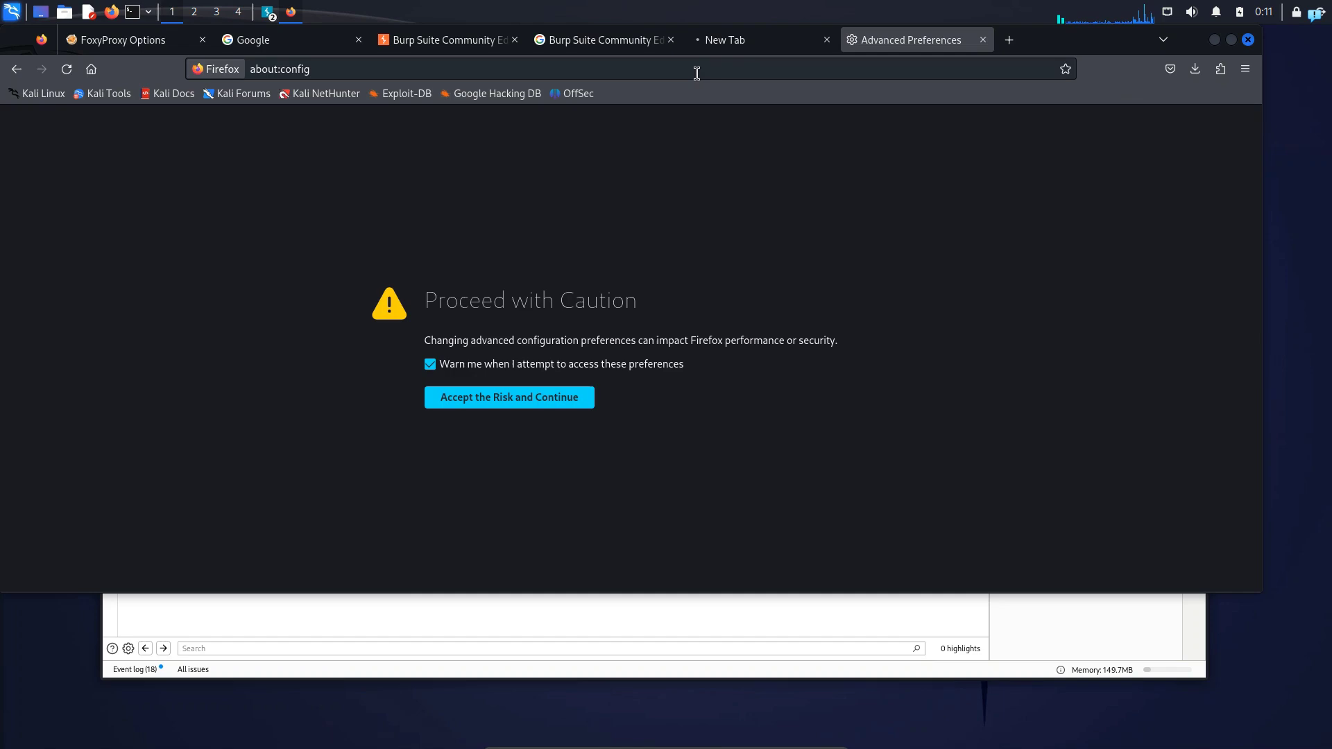
{"action": "left_click", "coordinate": [548, 401]}
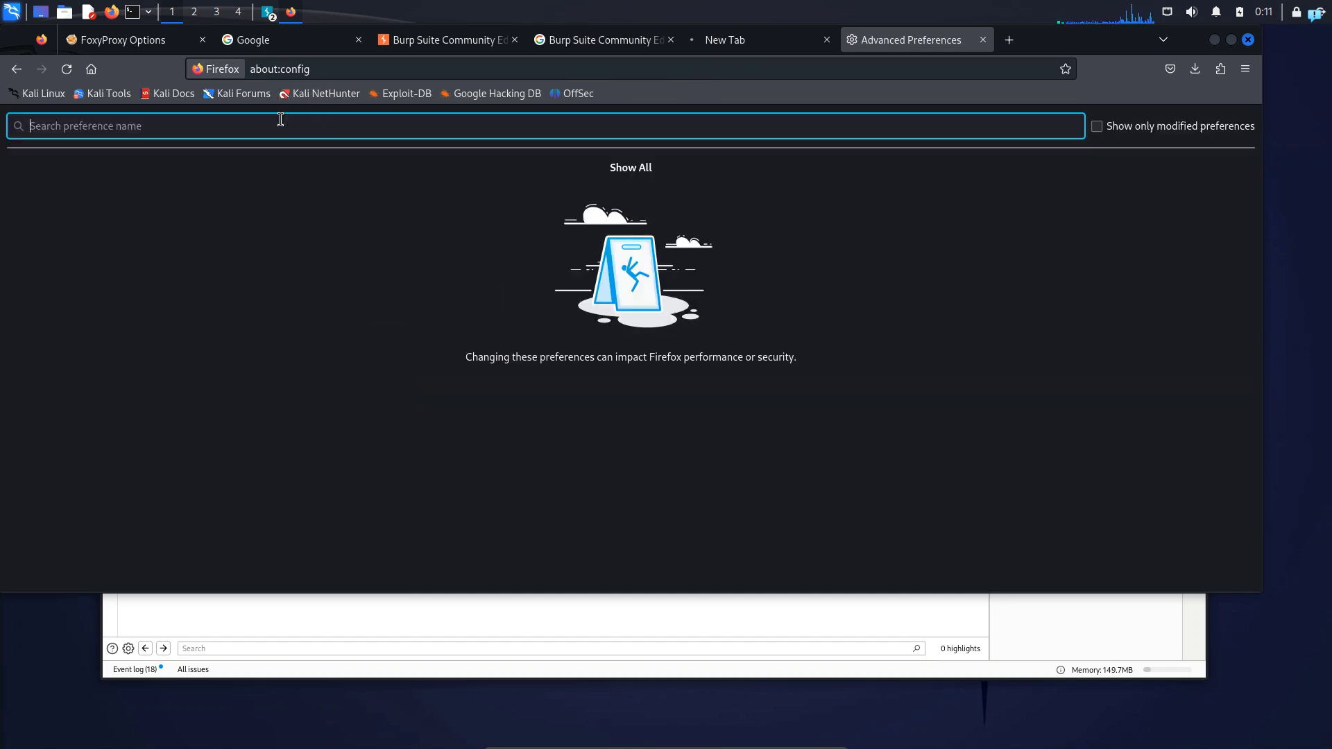
Find the network.proxy preferences and set network.proxy.allow_hijacking_localhost to true
{"action": "type", "text": "network.pr"}
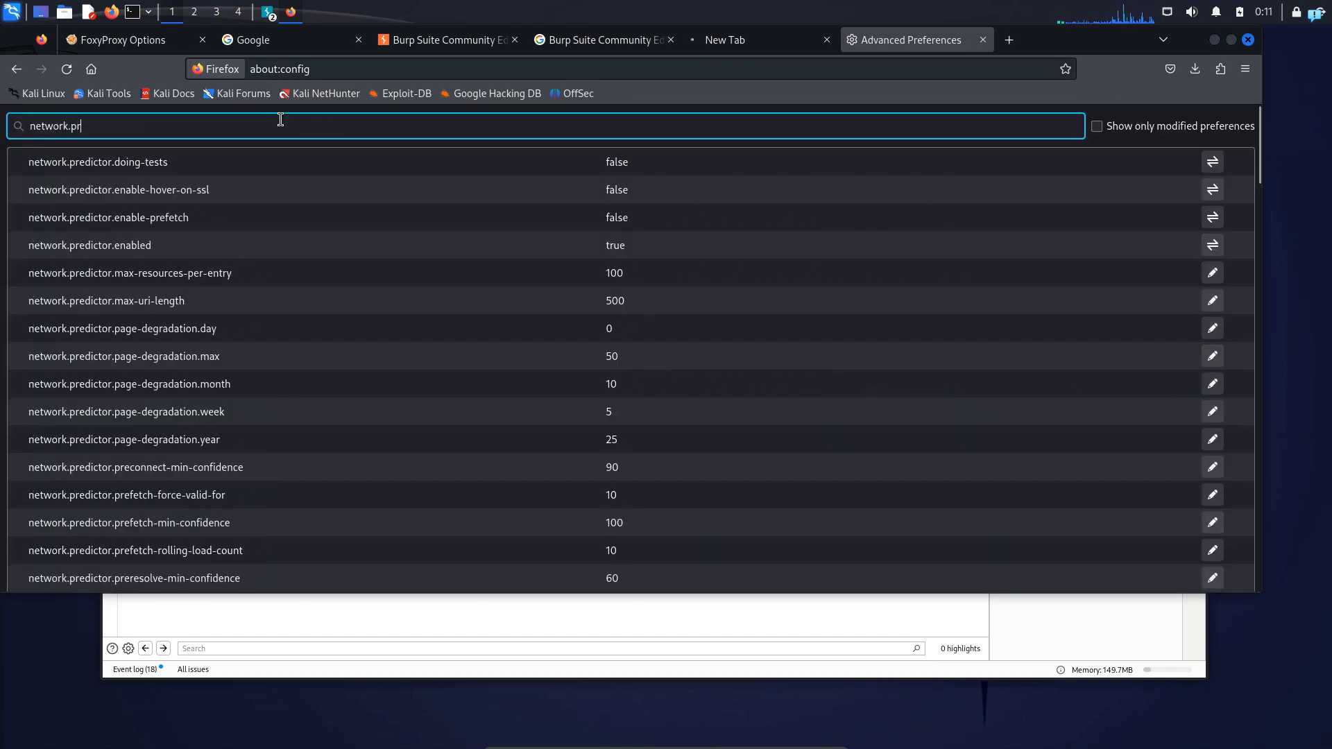
{"action": "type", "text": "oxy"}
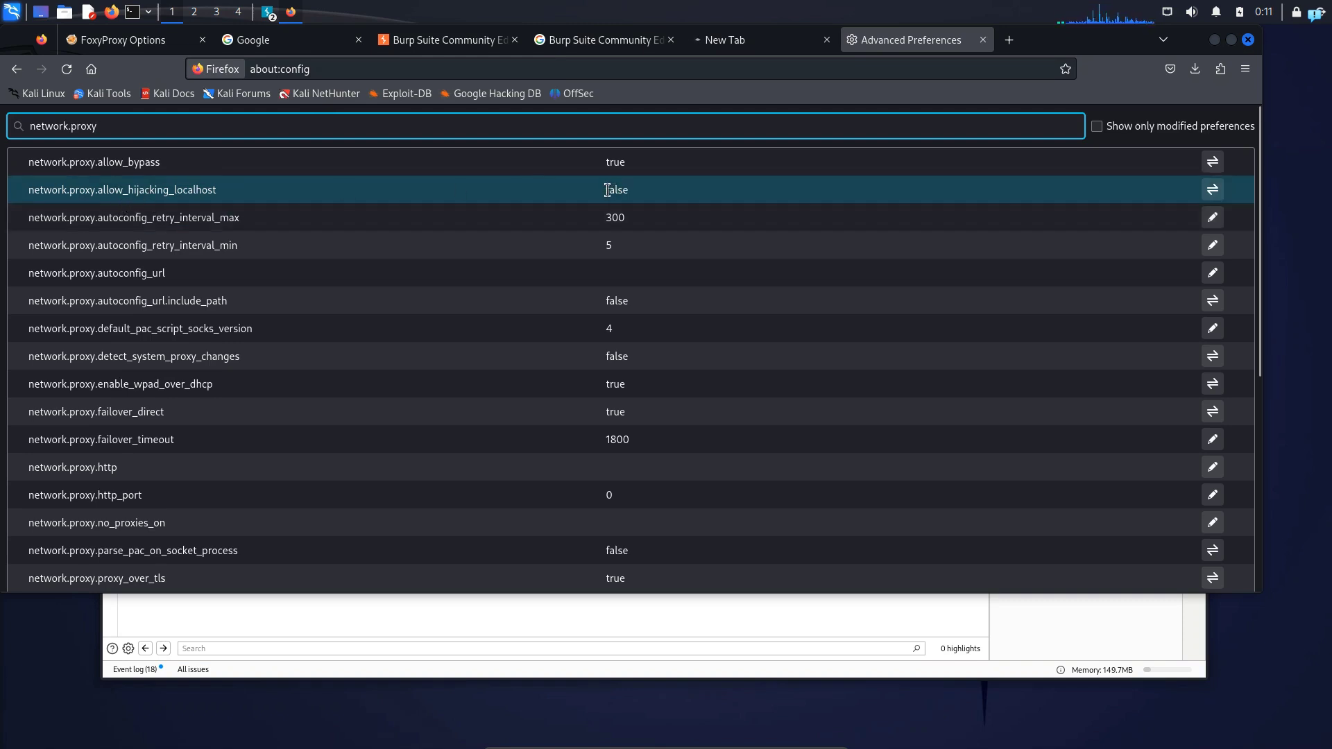
{"action": "left_click", "coordinate": [1211, 190]}
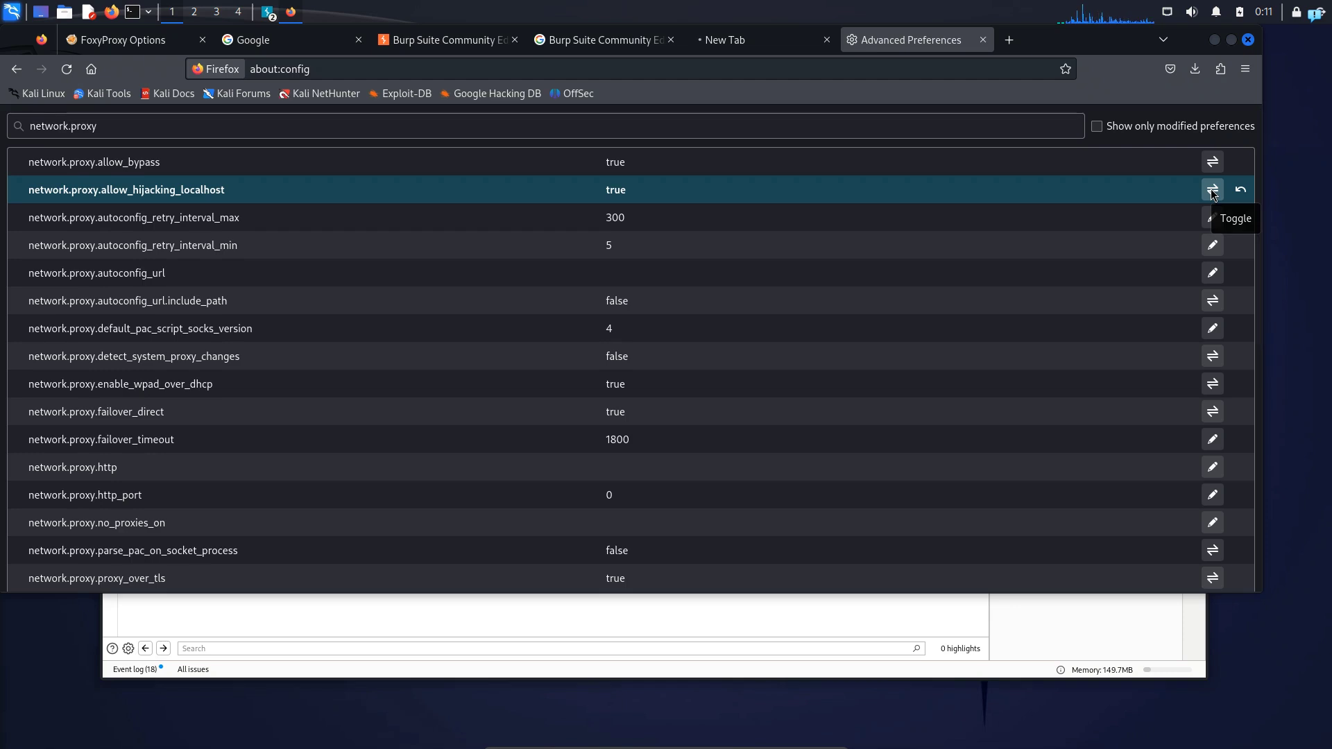